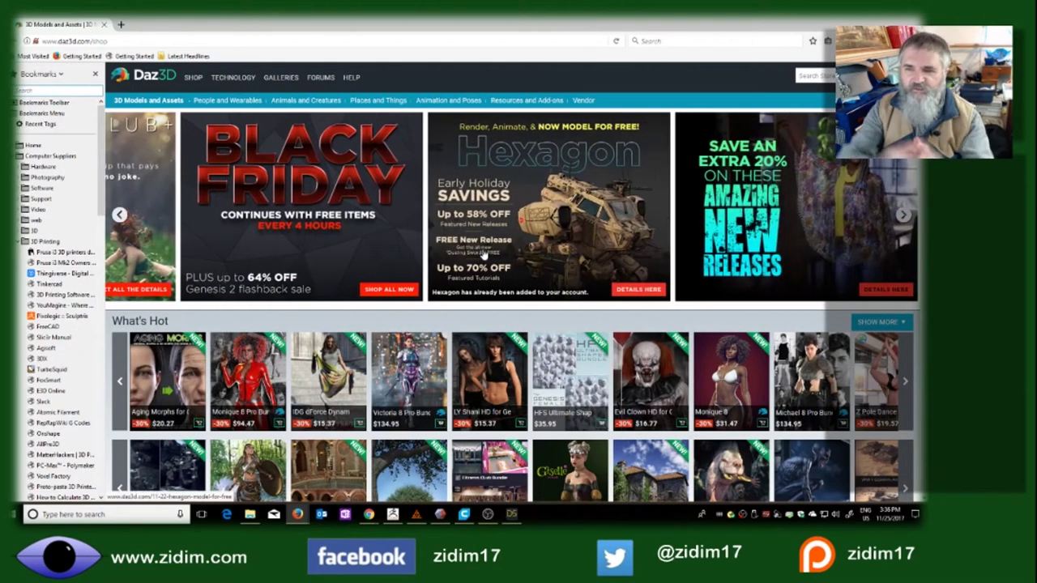
Browse the 3D Models and Assets listings in the Daz3D shop to examine the available products
scroll(474, 308, down, 8)
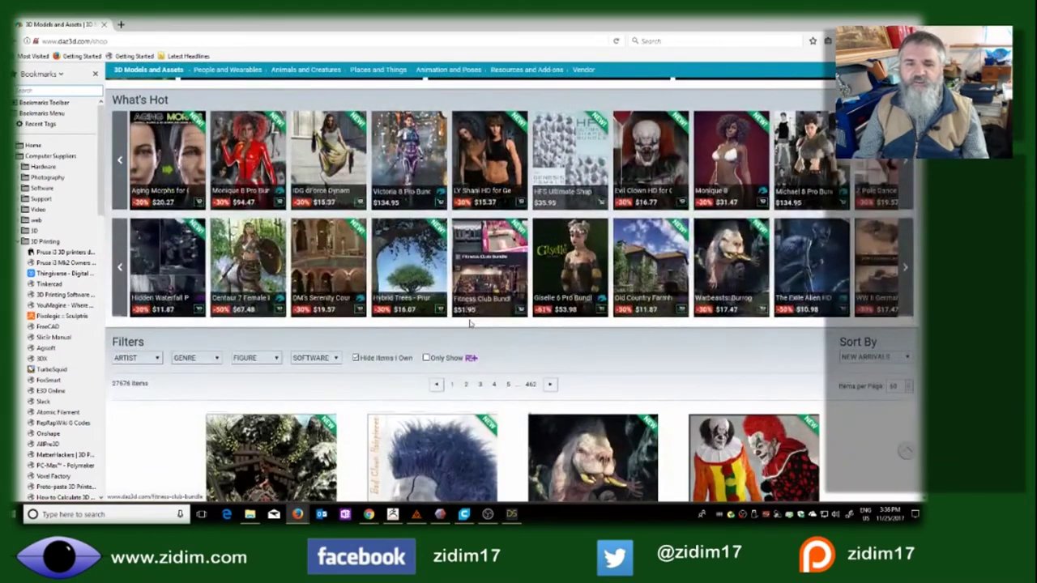
scroll(470, 324, down, 6)
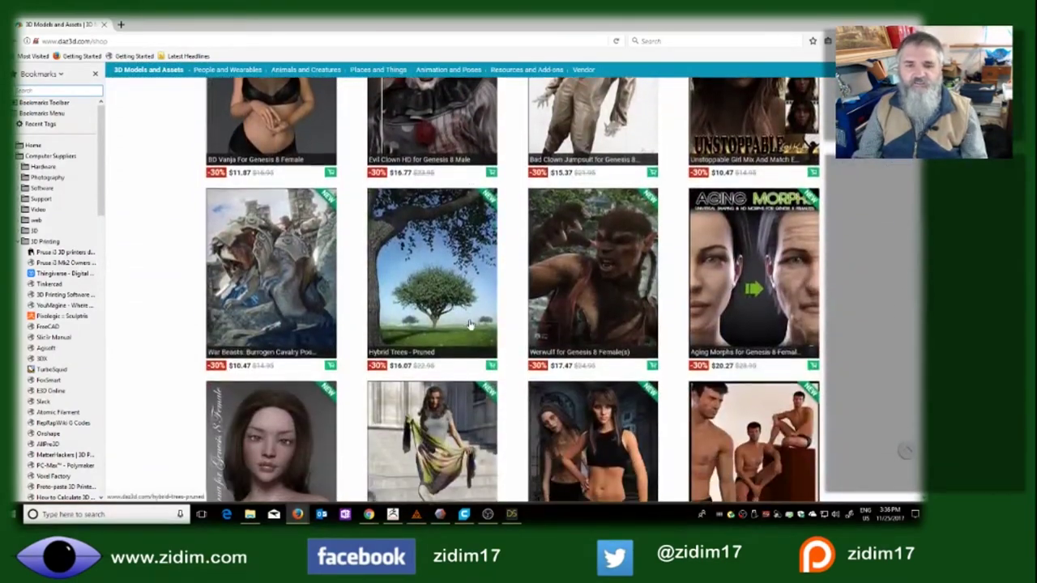
scroll(470, 324, down, 8)
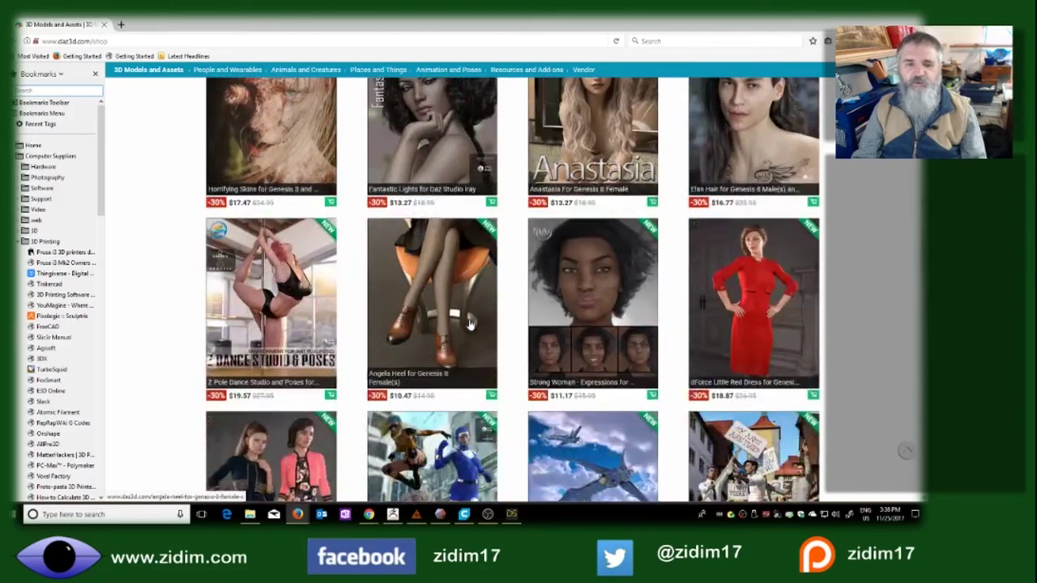
scroll(469, 324, down, 3)
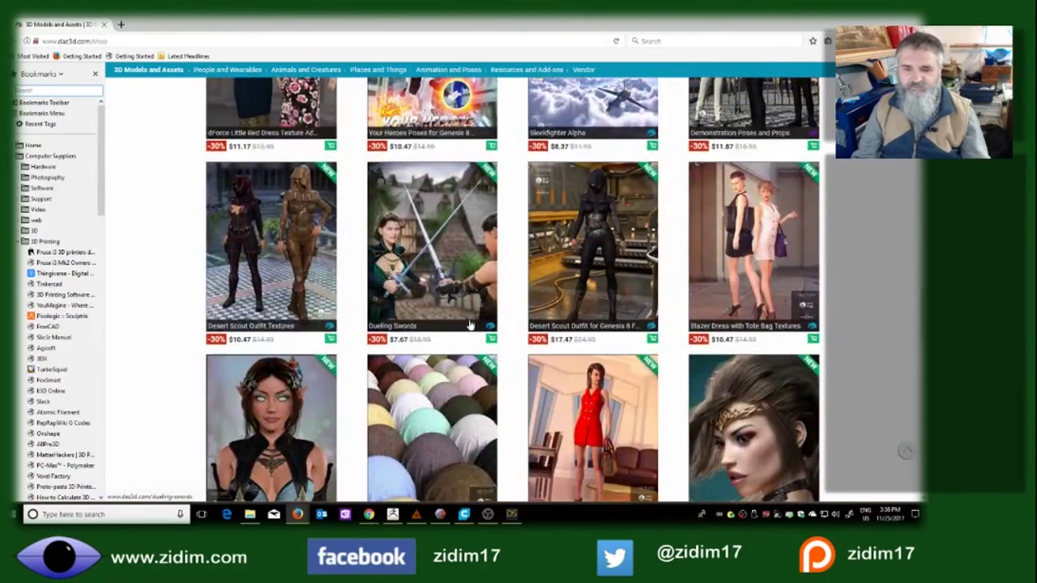
scroll(469, 324, down, 15)
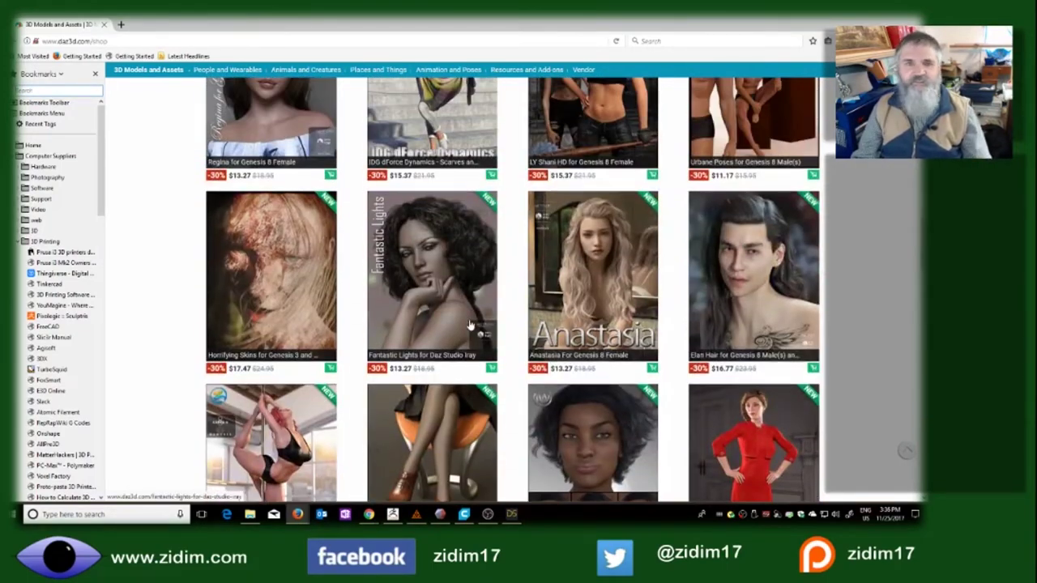
scroll(469, 324, up, 20)
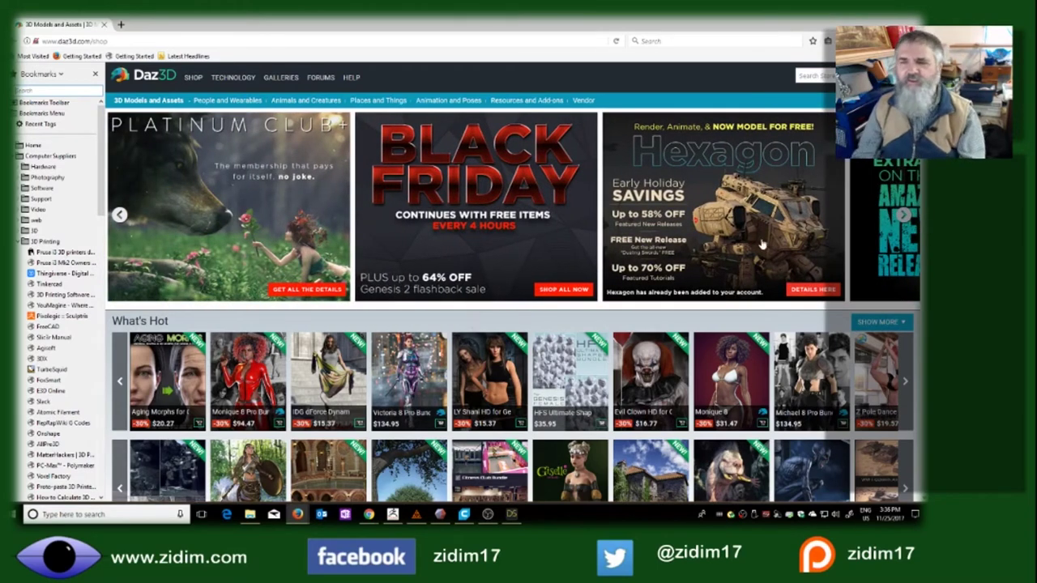
Search the Daz3D store for "Horse" and look through the results
click(824, 76)
text(Horse)
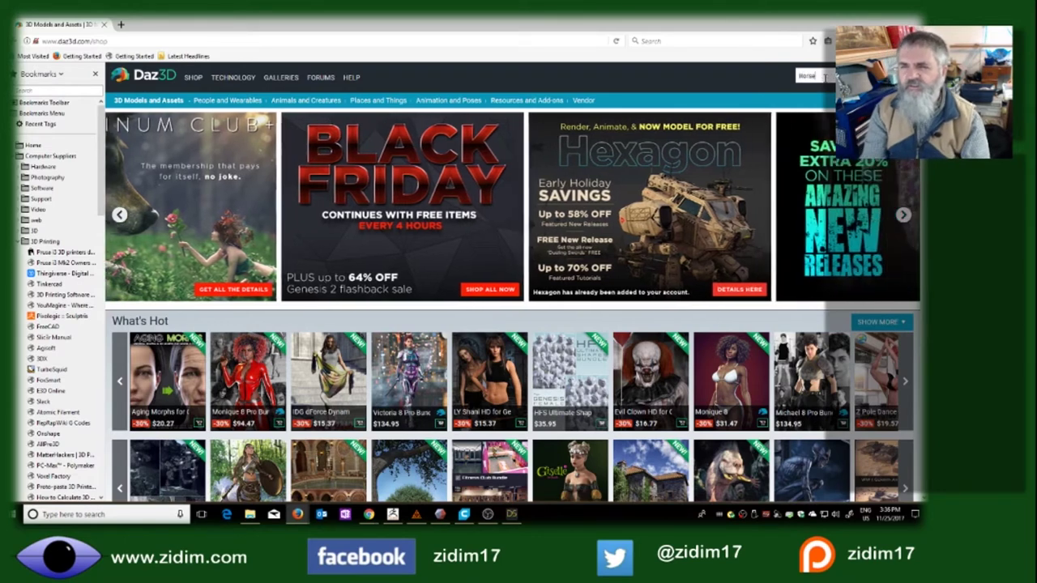
key(Return)
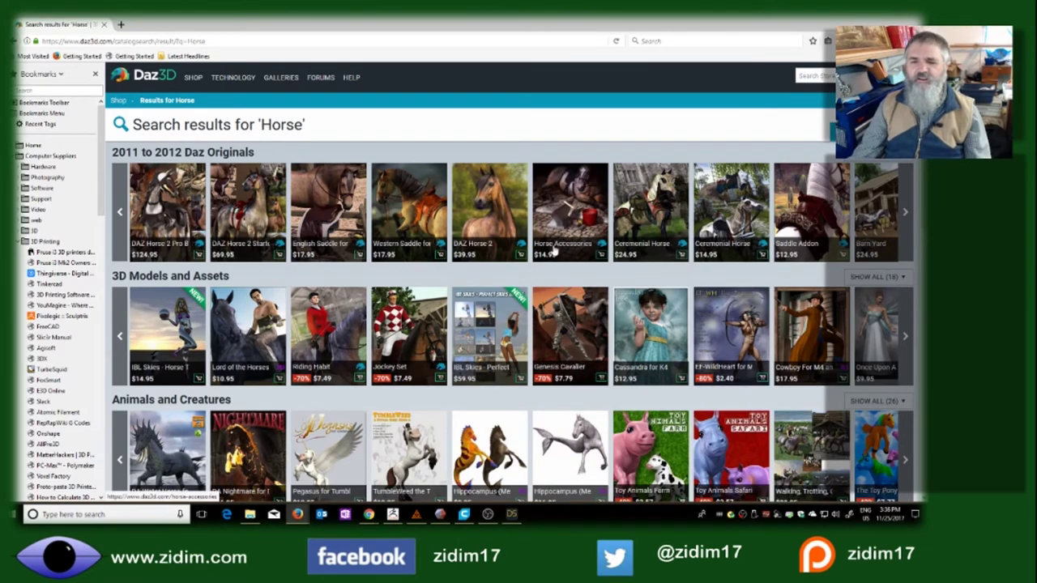
scroll(554, 251, down, 6)
scroll(554, 251, down, 3)
scroll(554, 249, up, 9)
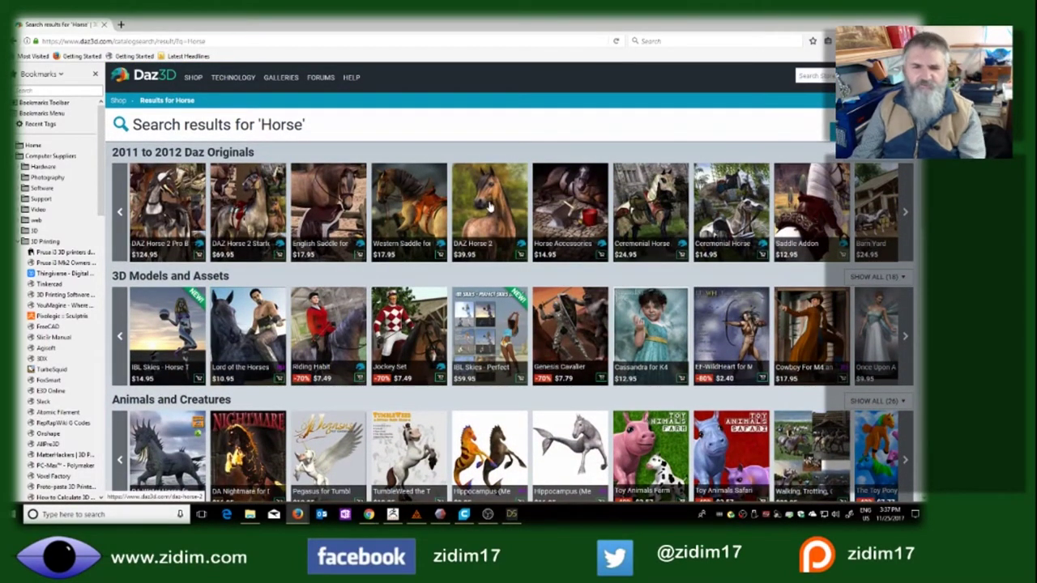
Open the DAZ Horse 2 product page and view its rear-view preview image enlarged
click(490, 203)
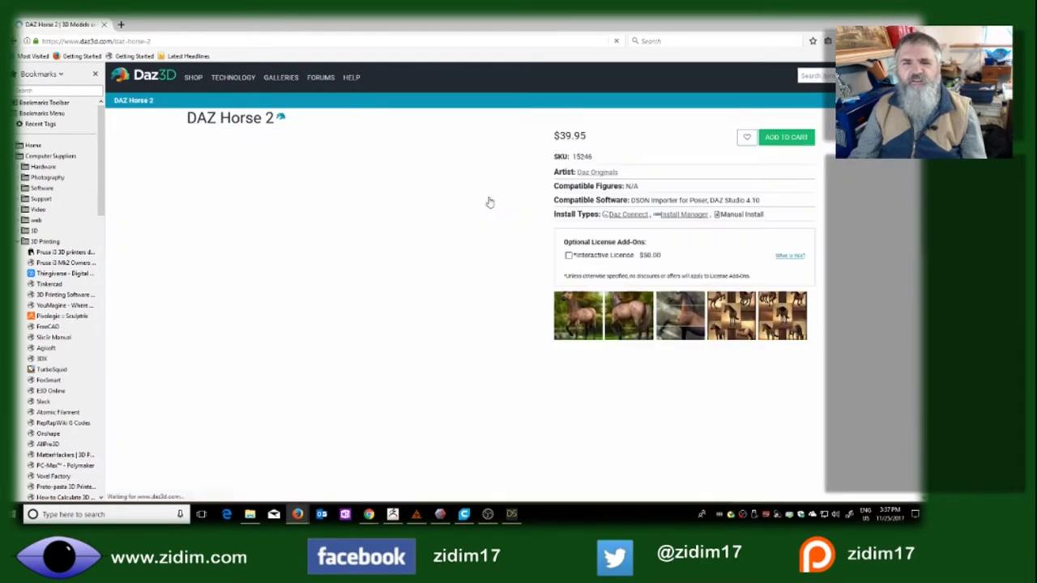
scroll(489, 202, down, 3)
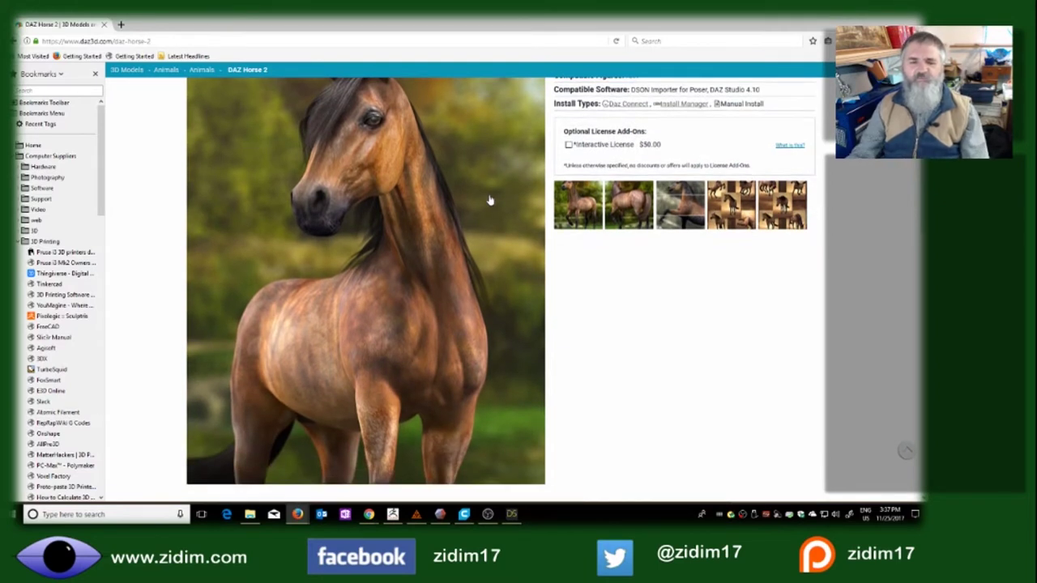
scroll(489, 200, up, 2)
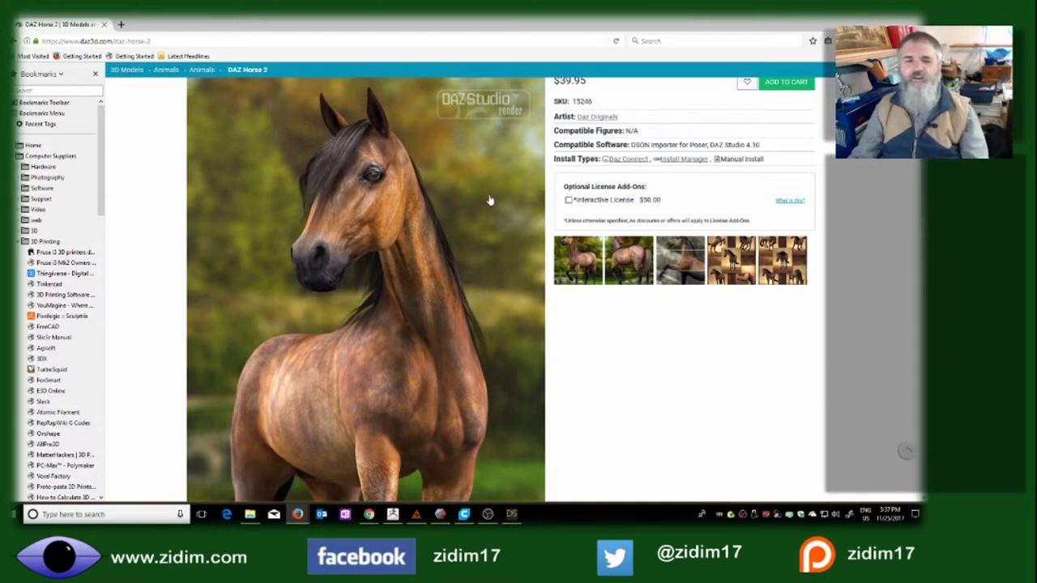
click(641, 264)
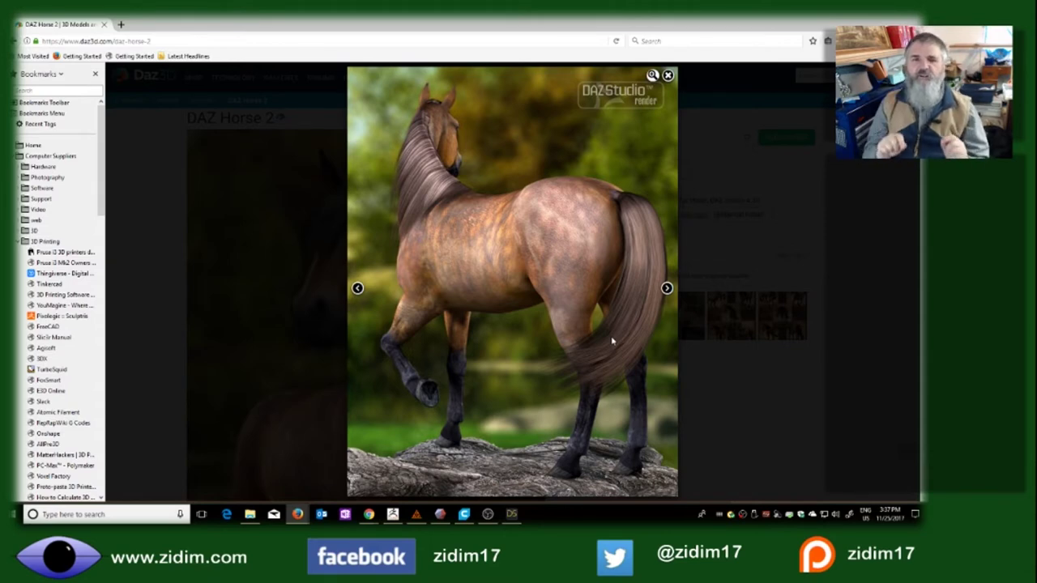
click(667, 76)
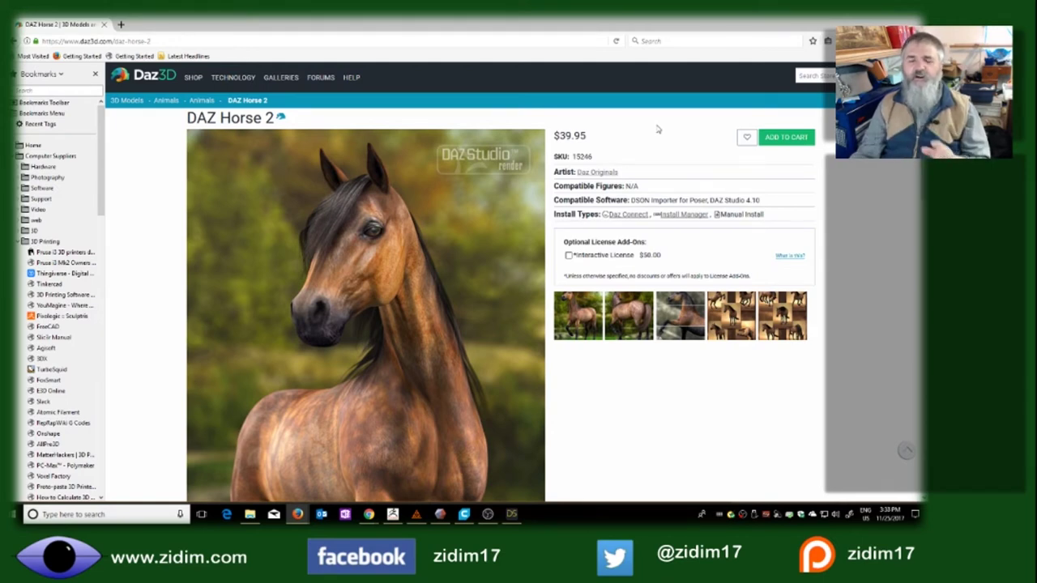
Open the Interactive License explanation for DAZ Horse 2 and read its terms
click(790, 256)
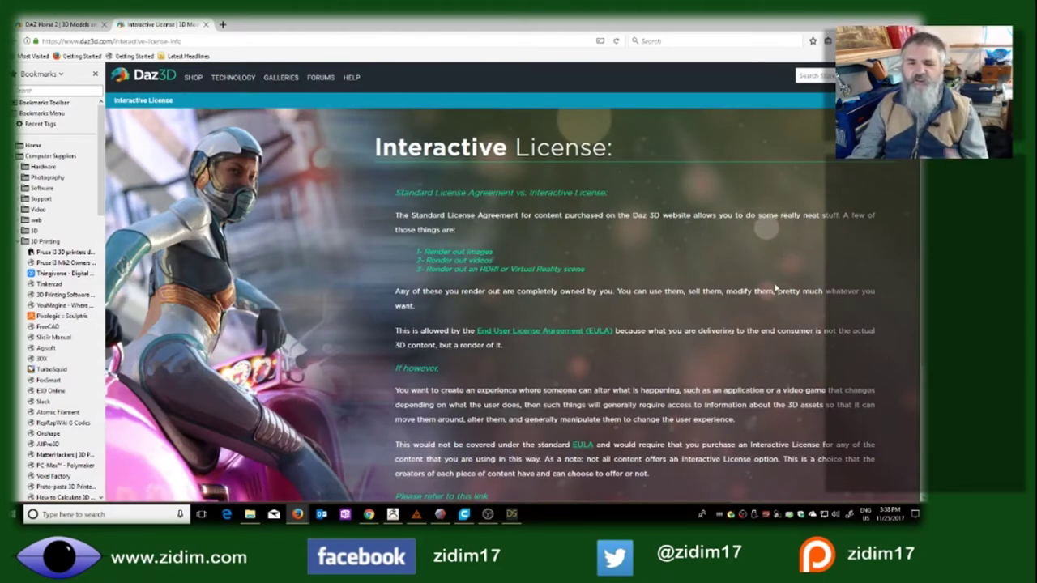
scroll(779, 285, down, 3)
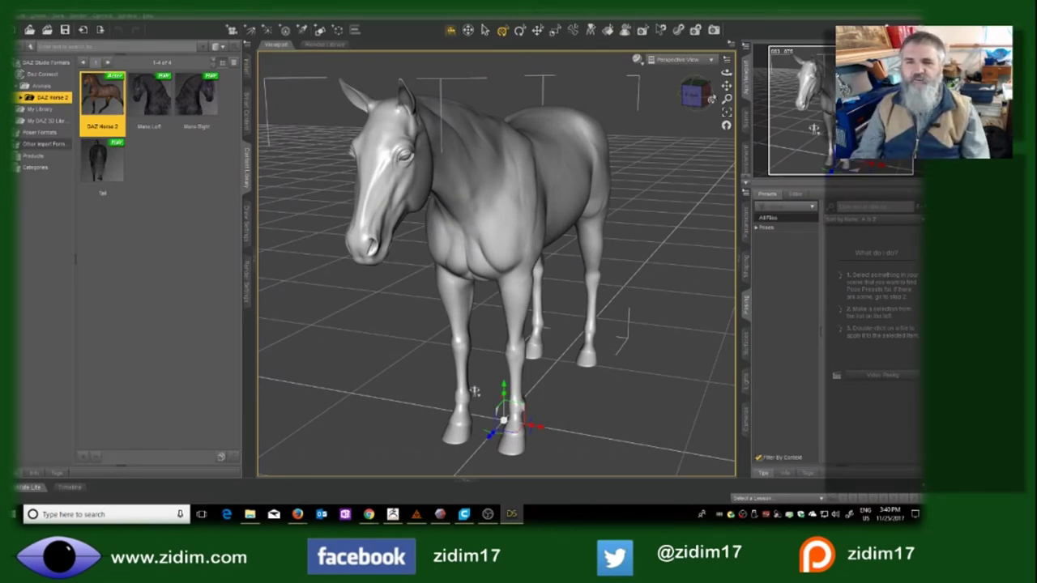
Apply the Standing 2 pose preset to the DAZ Horse 2 figure
drag(709, 99, 689, 96)
scroll(708, 132, down, 10)
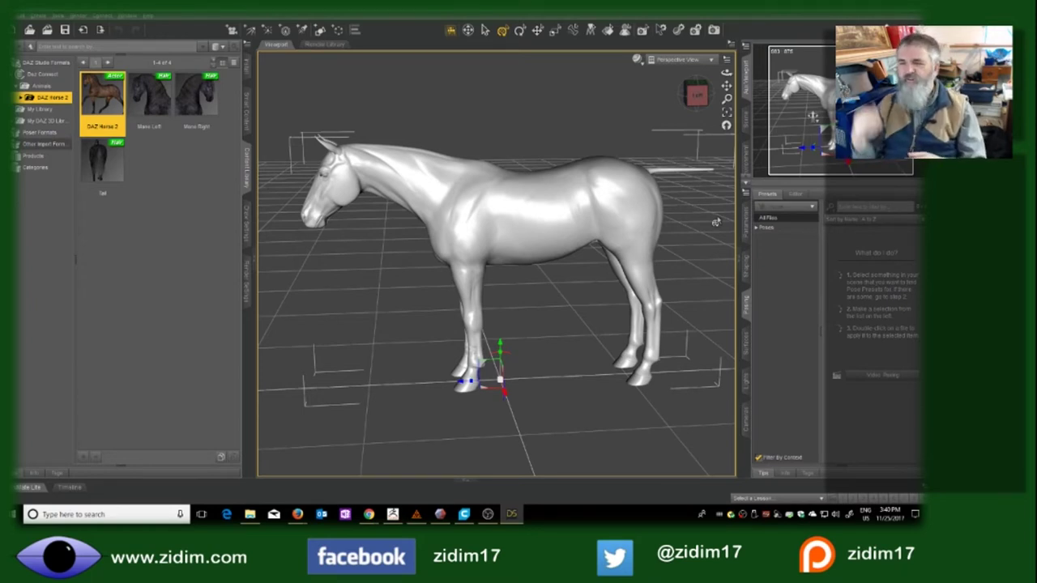
click(762, 230)
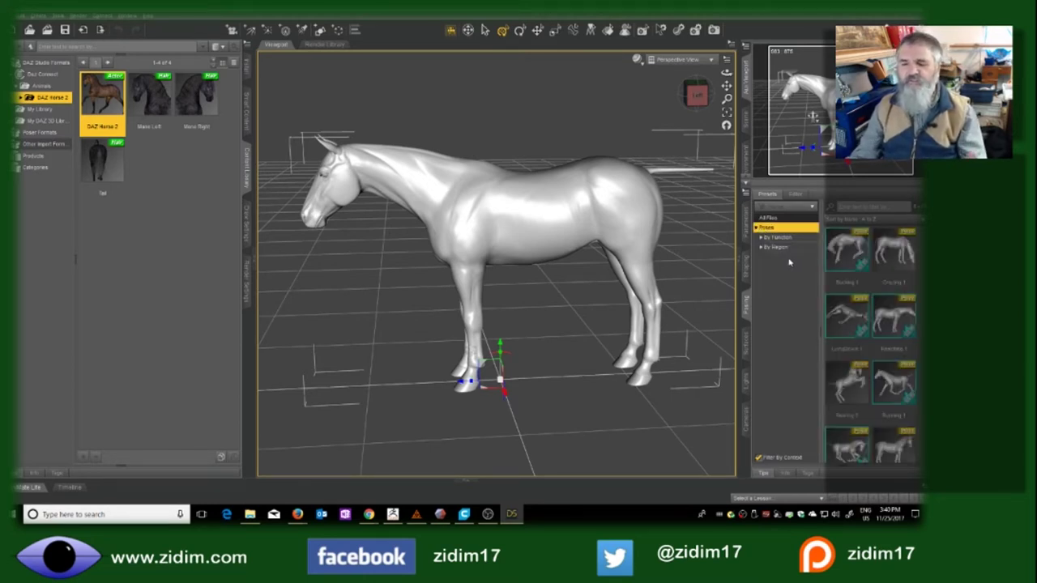
scroll(855, 270, down, 3)
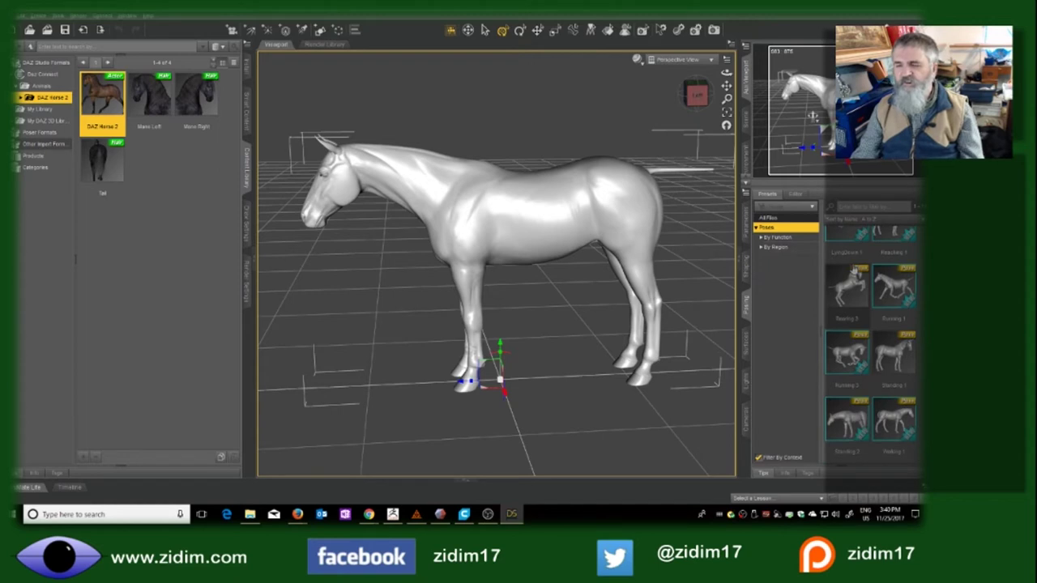
double_click(893, 420)
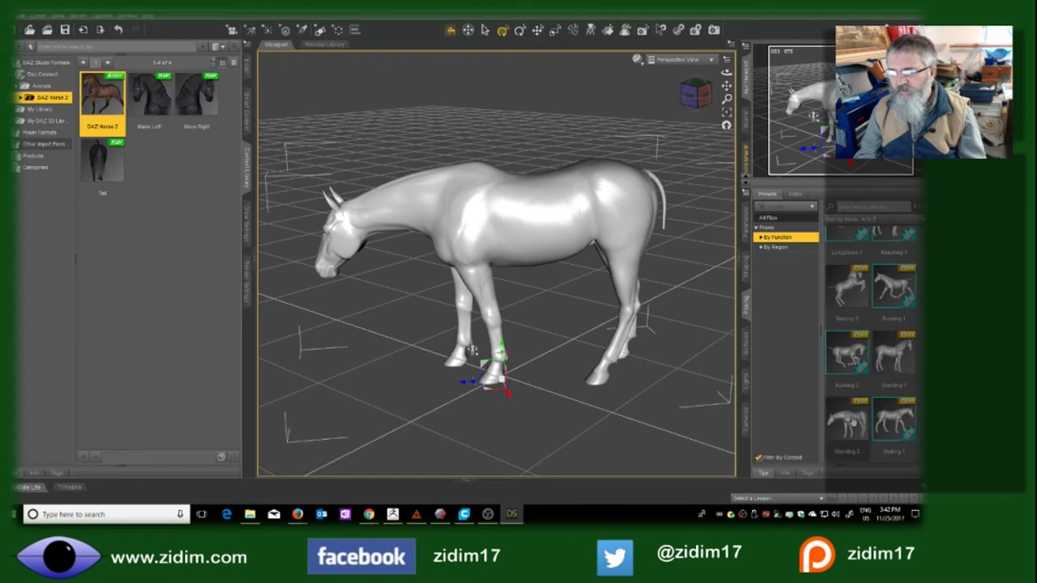
Examine the horse's pose presets, including the Full Body category under By Region
mouse_move(849, 423)
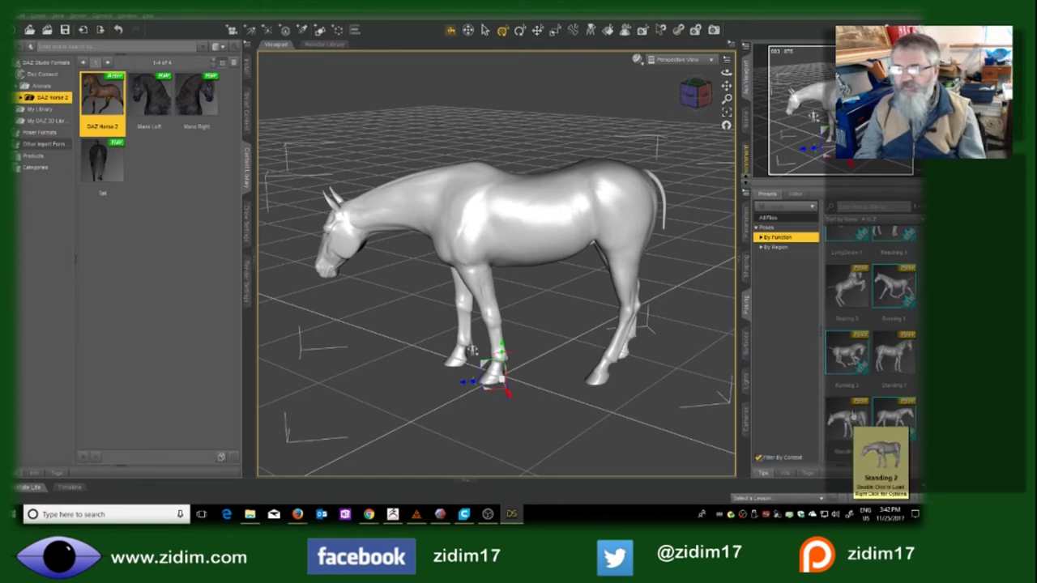
mouse_move(851, 360)
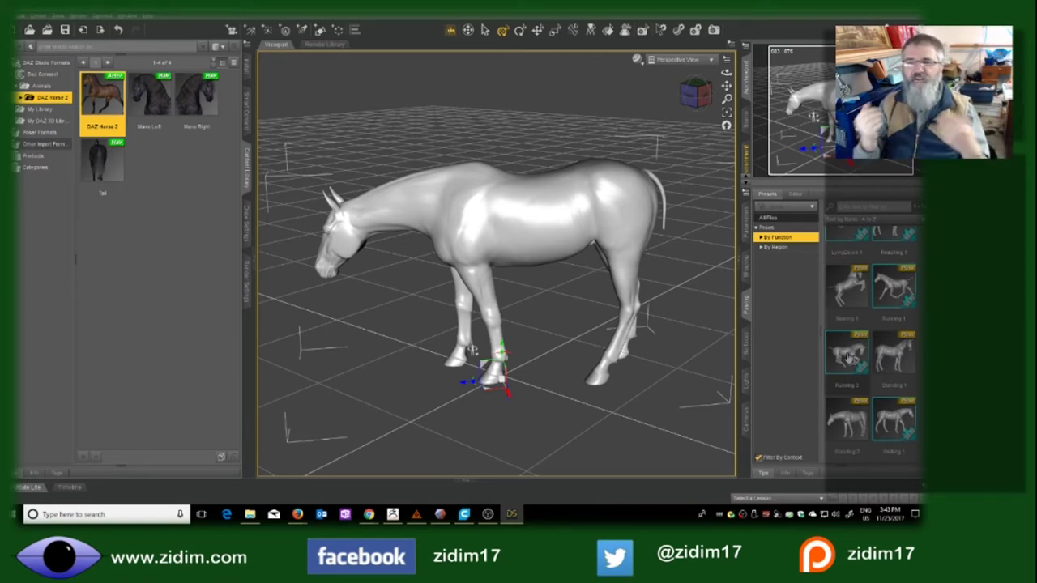
click(761, 247)
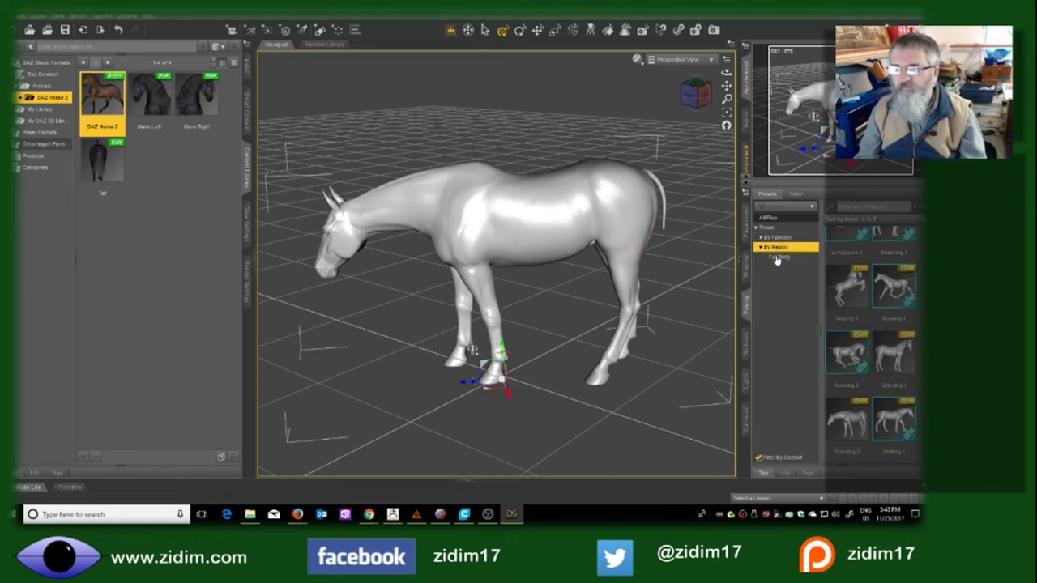
click(776, 257)
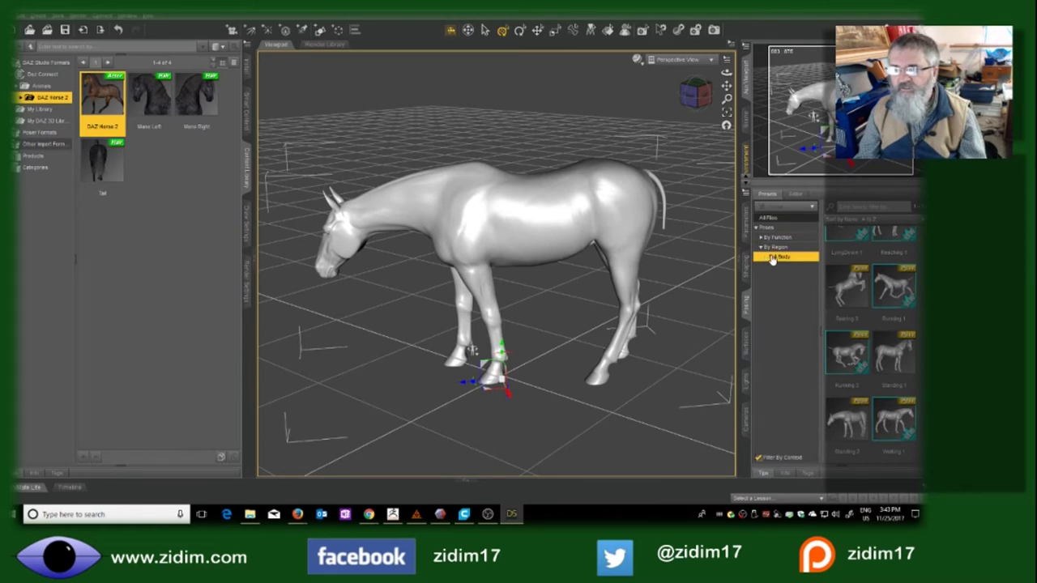
Increase the horse's Pregnant morph in the Torso and Legs group and check its belly from another angle
click(792, 195)
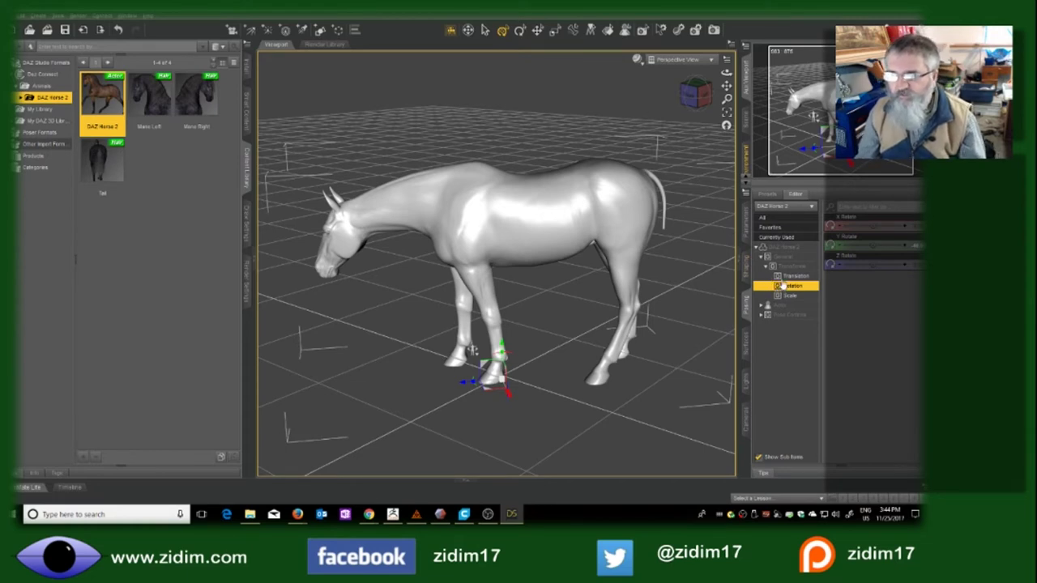
click(762, 305)
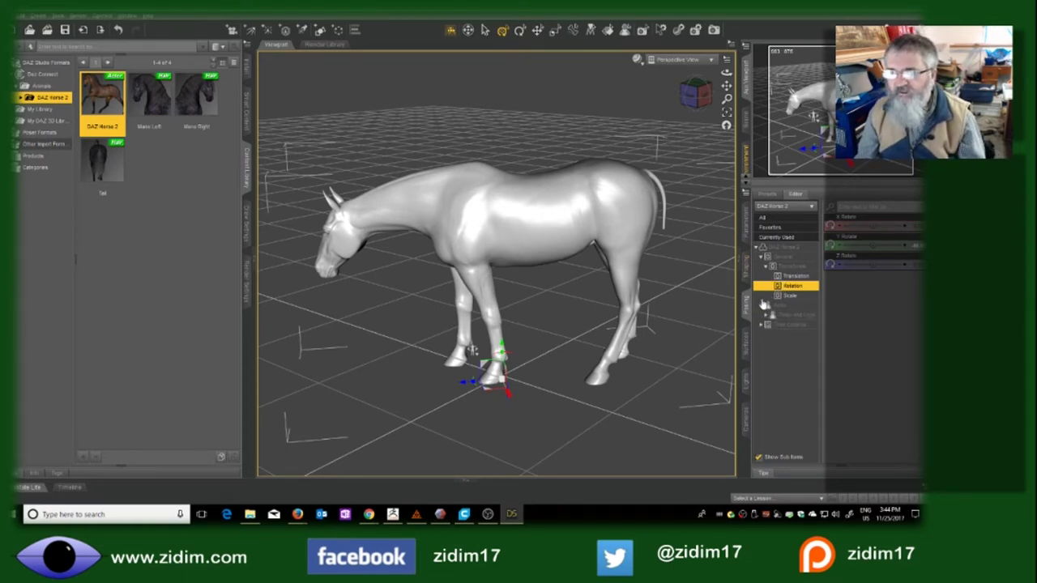
click(780, 316)
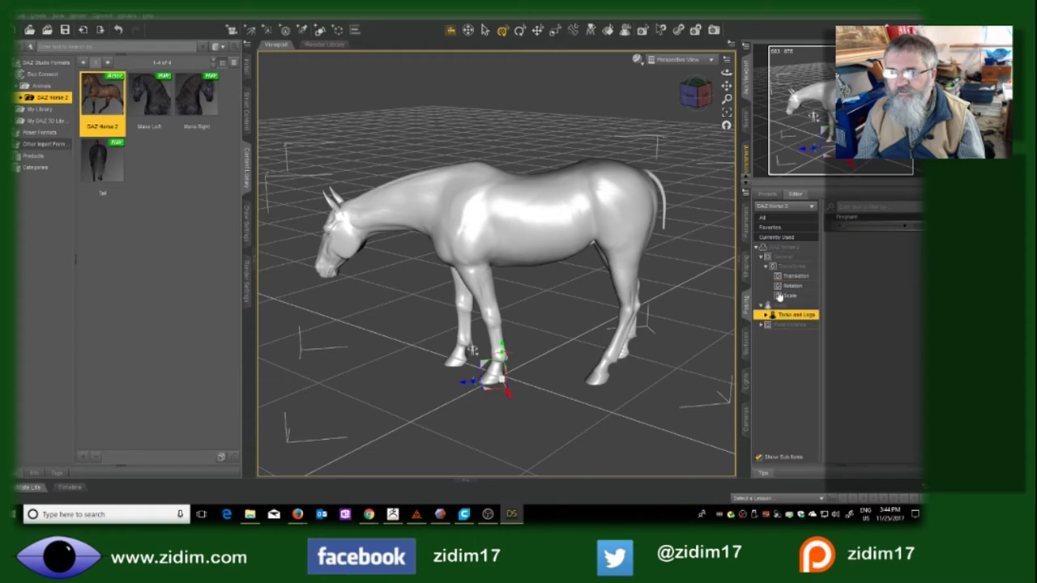
drag(858, 226, 887, 226)
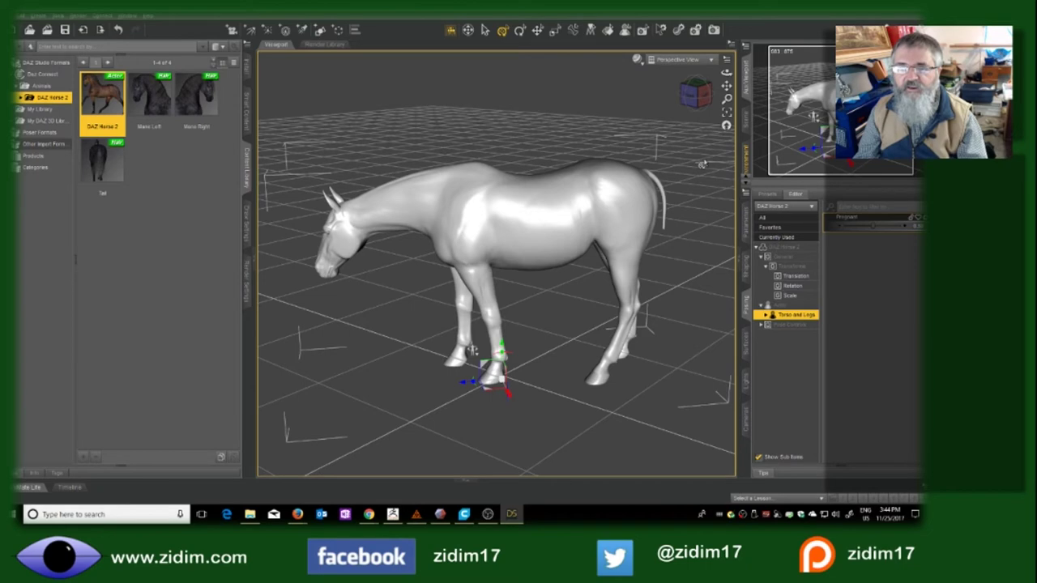
click(700, 110)
mouse_move(697, 96)
mouse_down()
mouse_move(682, 118)
mouse_move(693, 100)
mouse_move(680, 98)
mouse_move(692, 108)
mouse_up()
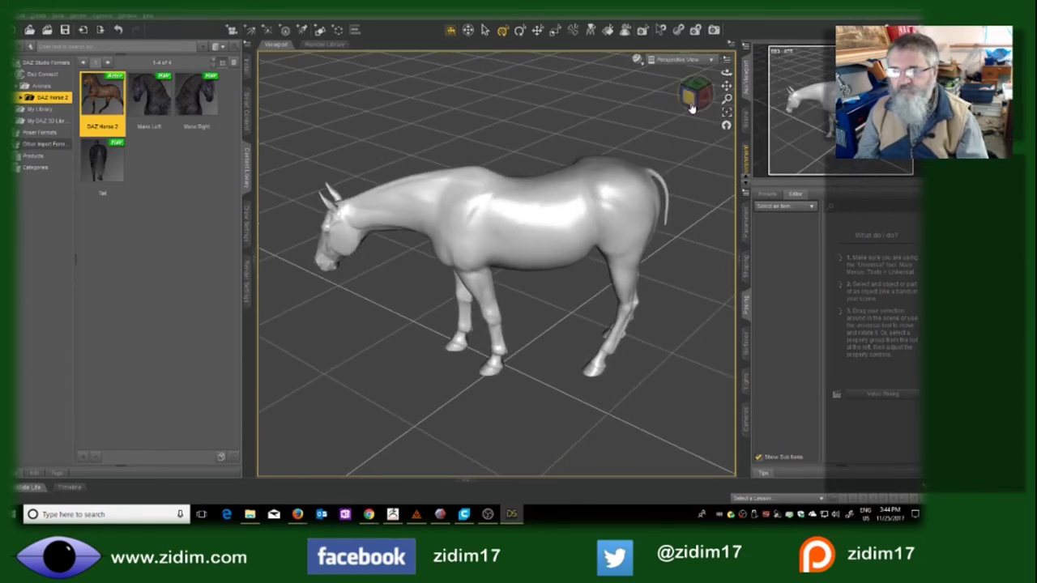
Reselect the horse and turn its neck sideways by increasing Neck Side-Side in the Neck pose controls
click(607, 201)
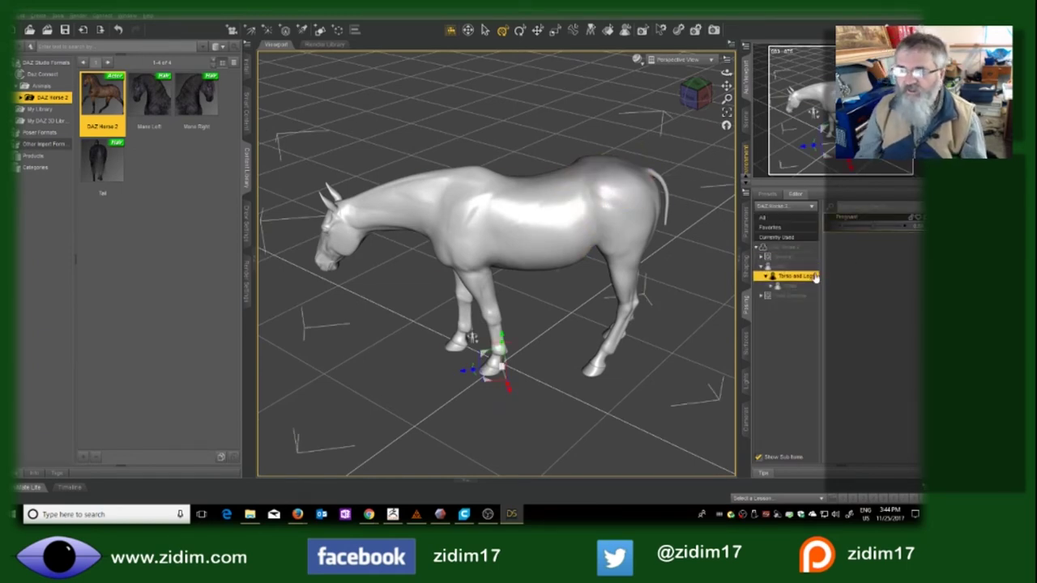
click(770, 287)
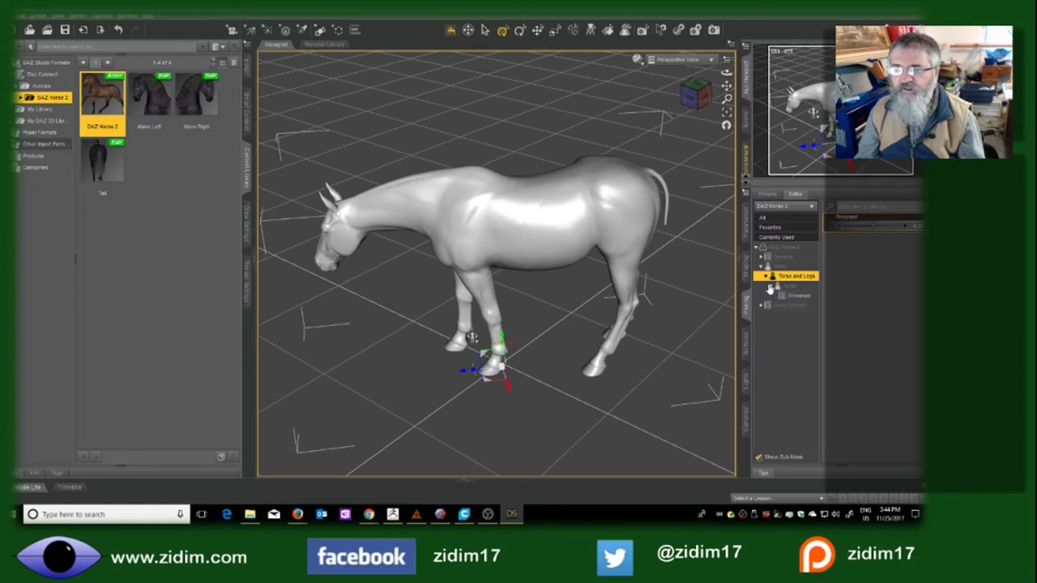
click(787, 287)
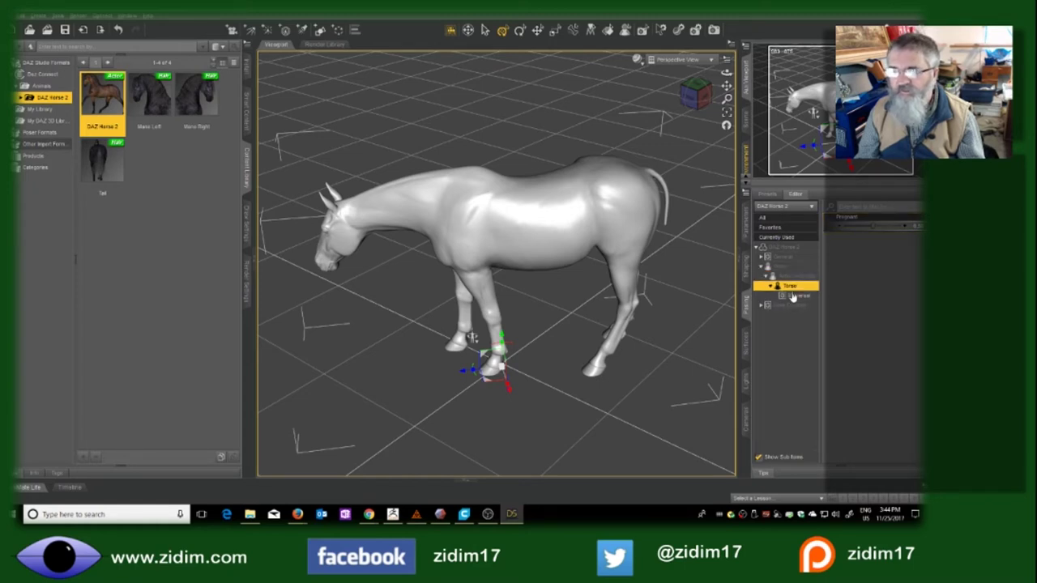
click(793, 296)
click(759, 307)
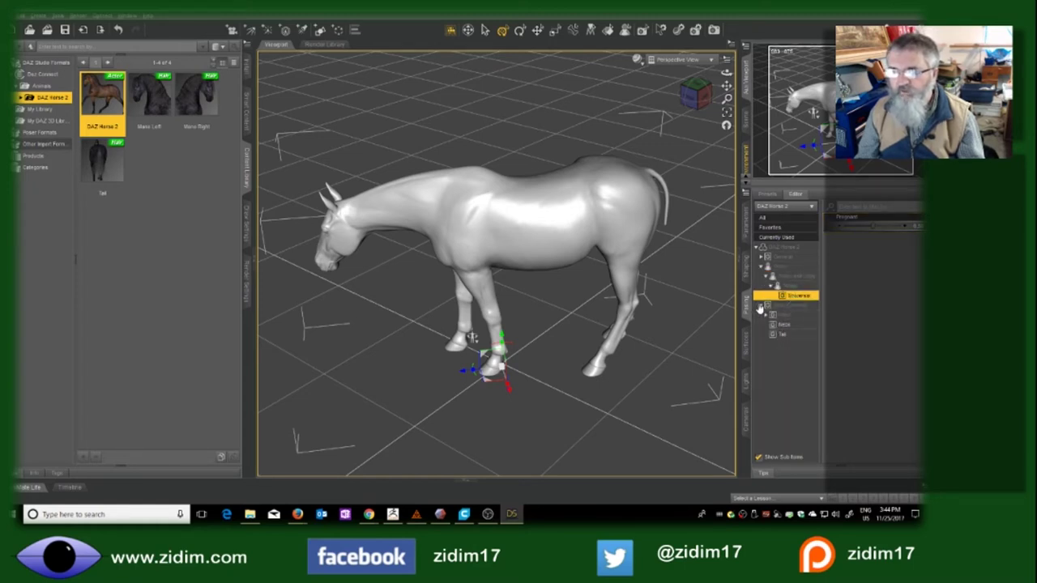
click(784, 326)
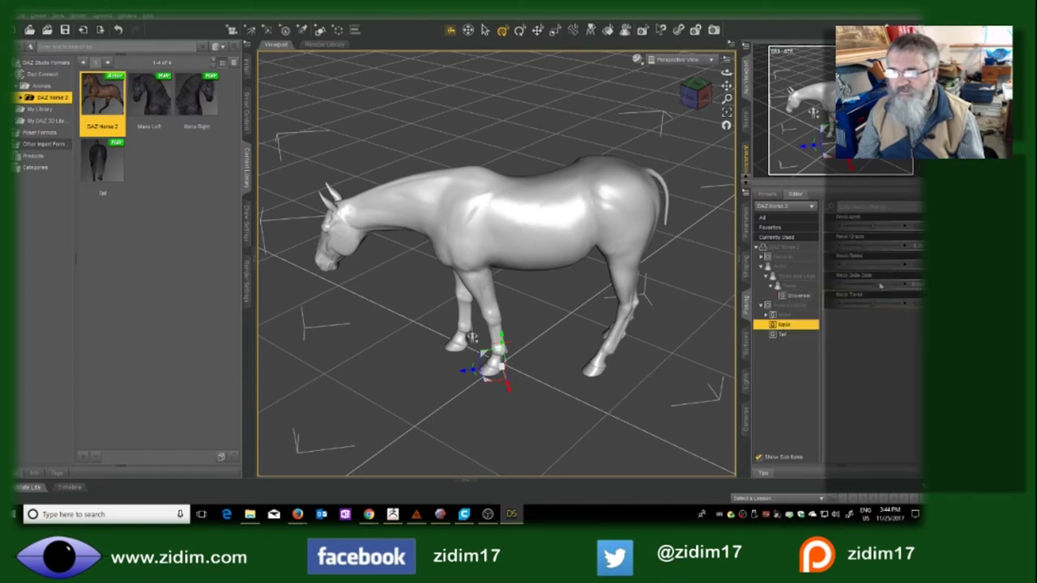
drag(891, 281, 911, 277)
drag(695, 96, 677, 113)
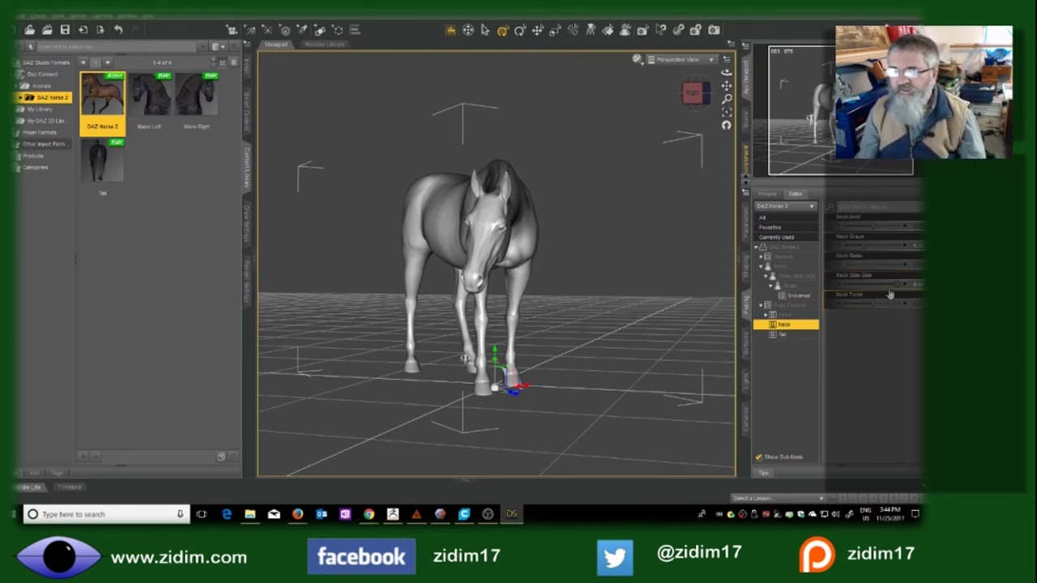
Straighten the horse's neck with Neck Side-Side and adjust the other Neck pose controls so the head is held slightly lowered
drag(895, 283, 915, 256)
drag(909, 217, 912, 217)
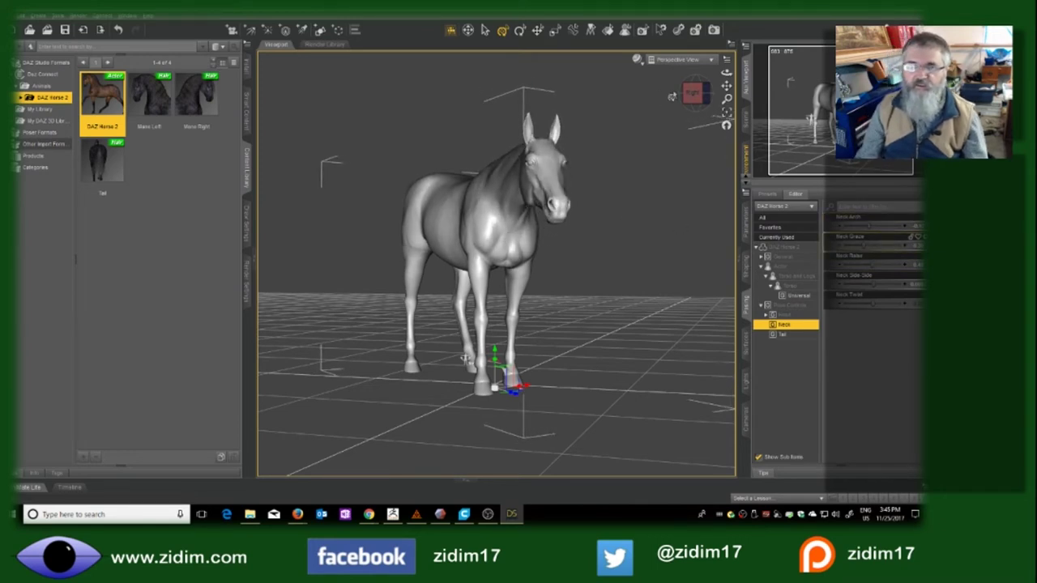
drag(466, 359, 471, 354)
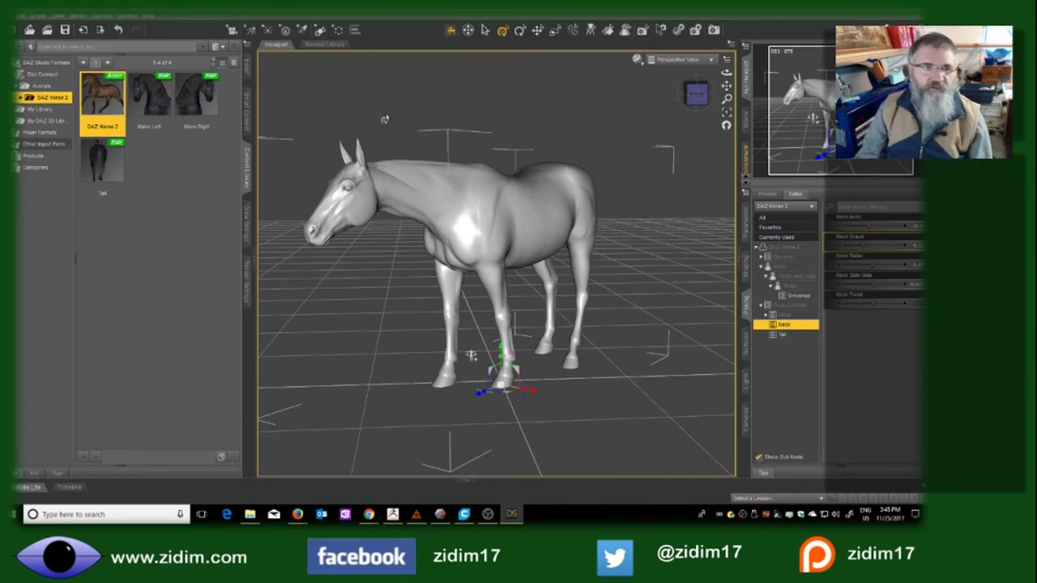
Add the Mane Right hair to the horse and check it from the horse's right side
double_click(193, 97)
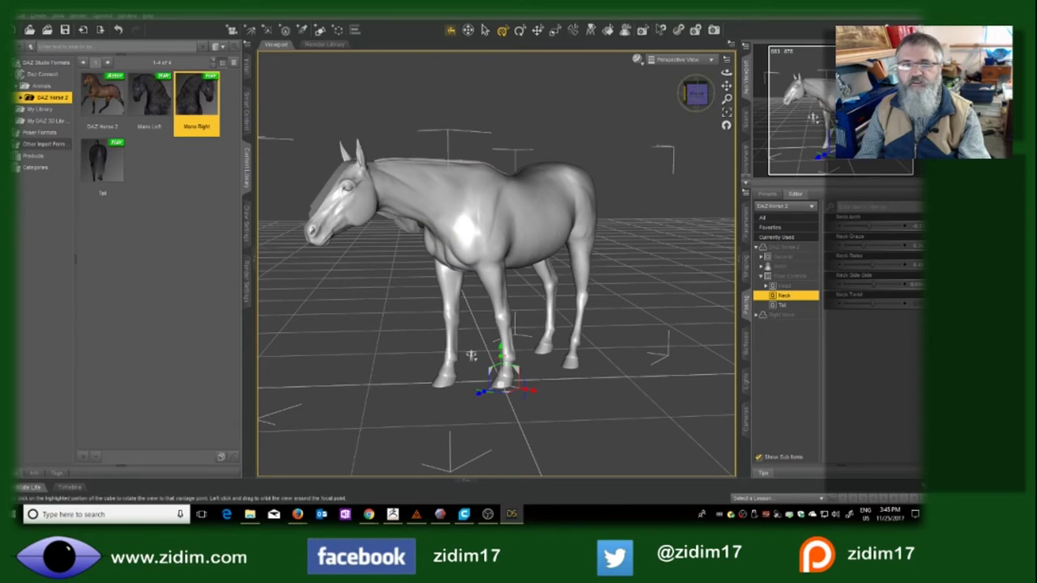
click(693, 94)
drag(464, 353, 524, 201)
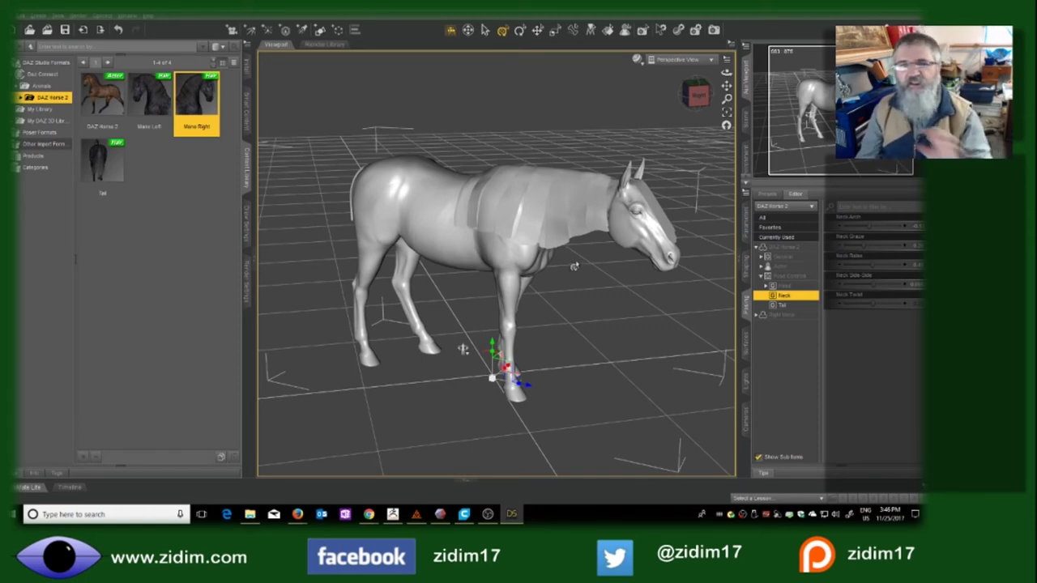
Examine the Right Mane's pose controls and view the mane and forelock from the front
click(762, 314)
click(782, 325)
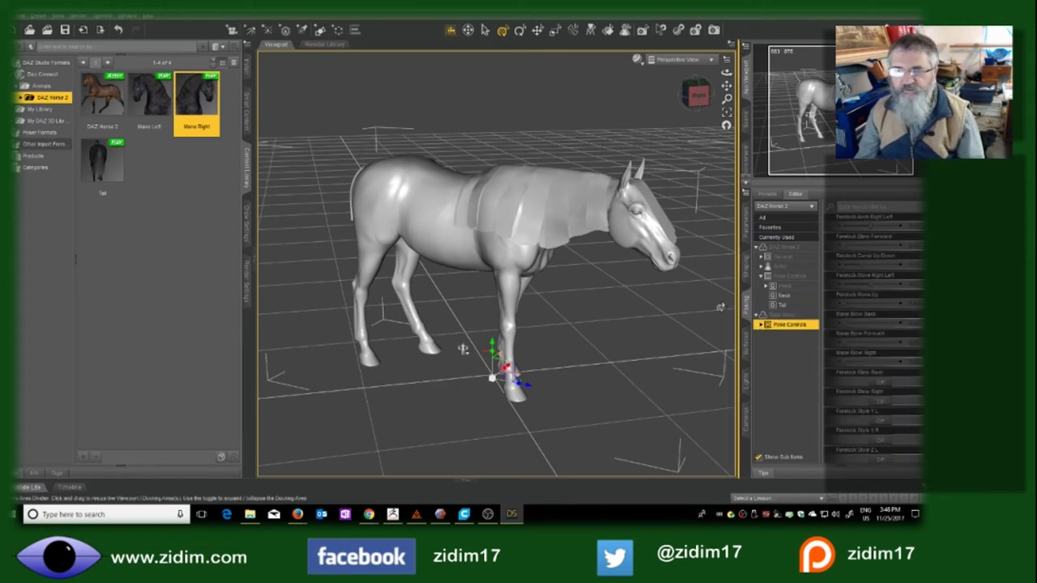
drag(463, 350, 470, 344)
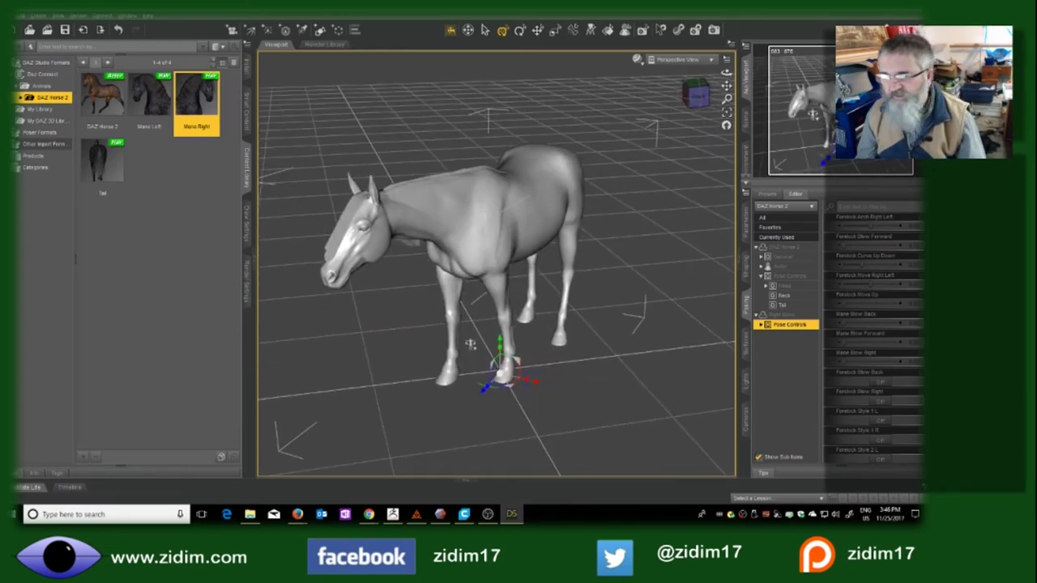
Select the Right Mane for shaping and try the Forelock Shorter Longer morph
click(363, 212)
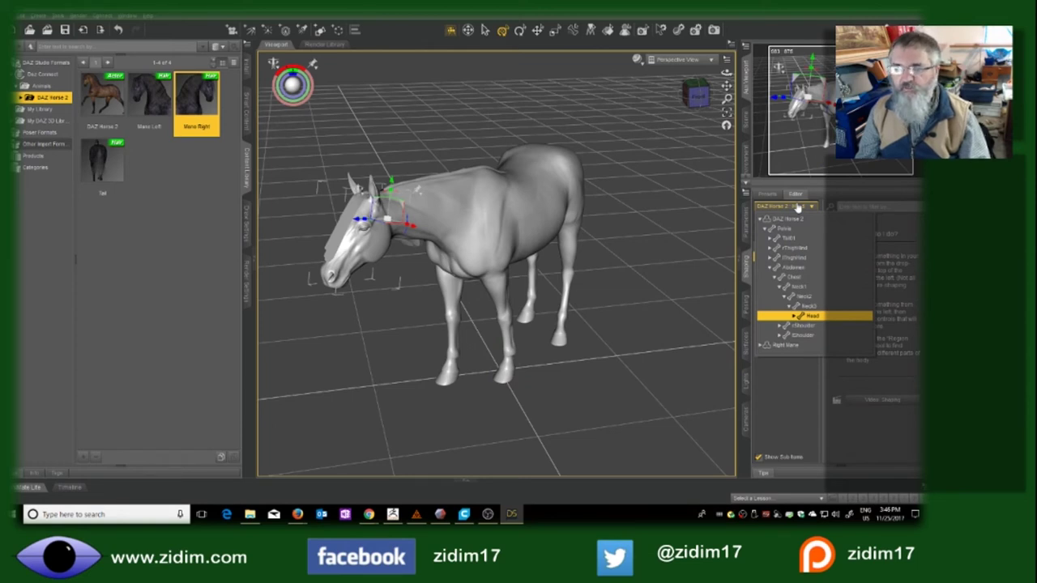
click(762, 346)
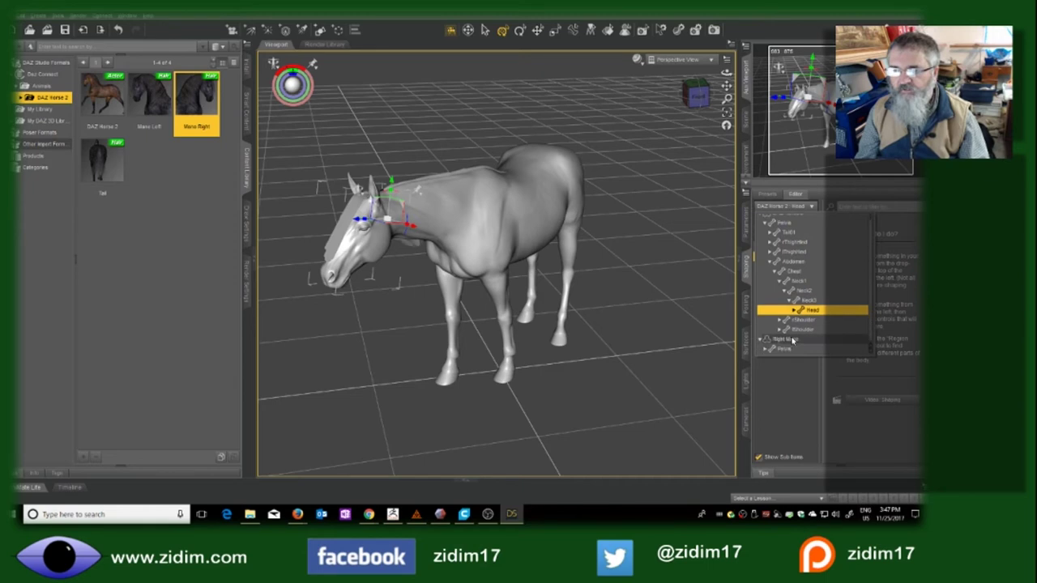
click(790, 341)
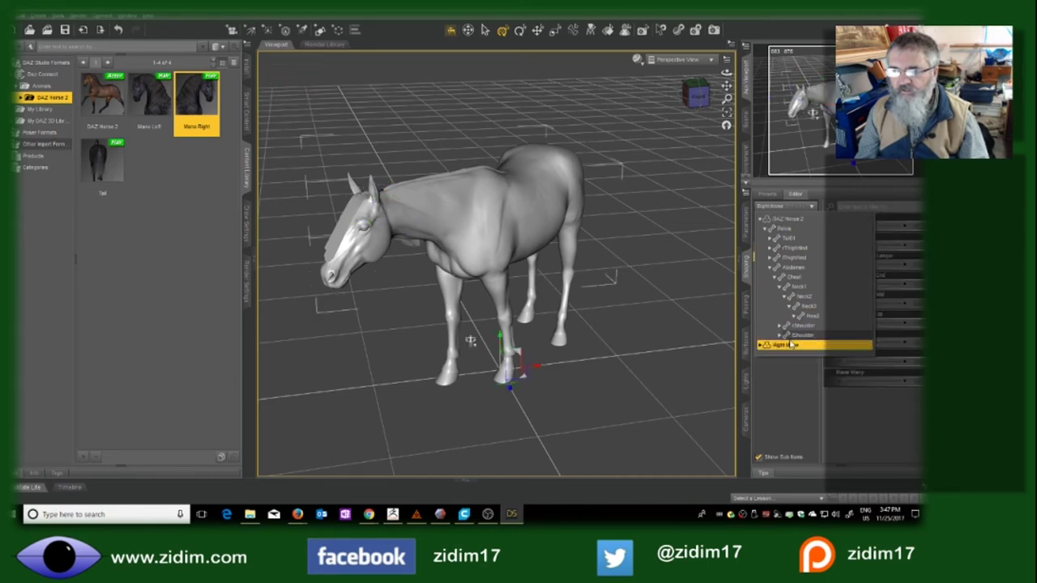
click(792, 346)
drag(850, 265, 871, 265)
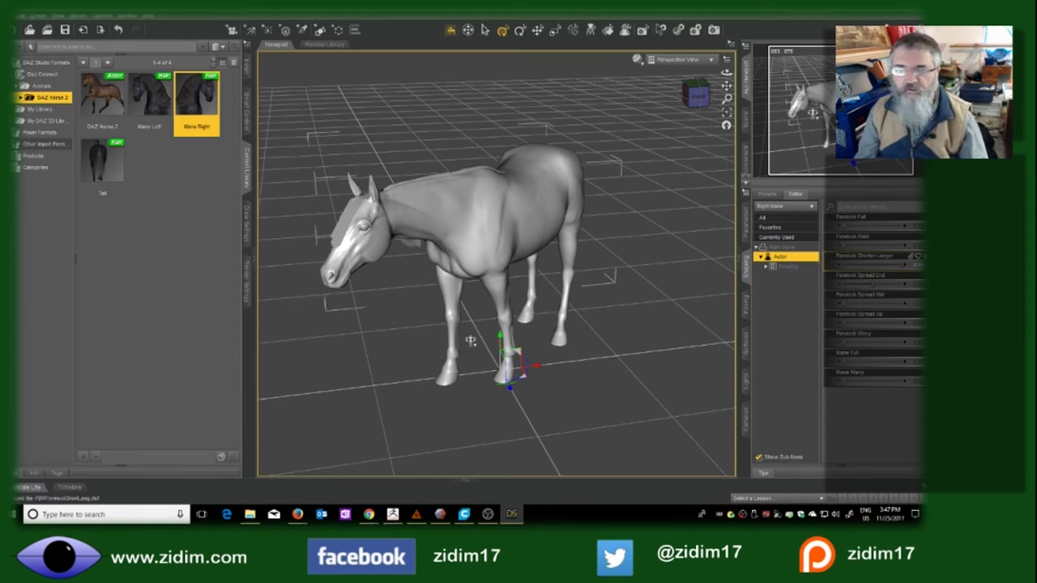
Turn off the limits of the Forelock Shorter Longer parameter and shorten the forelock
click(910, 255)
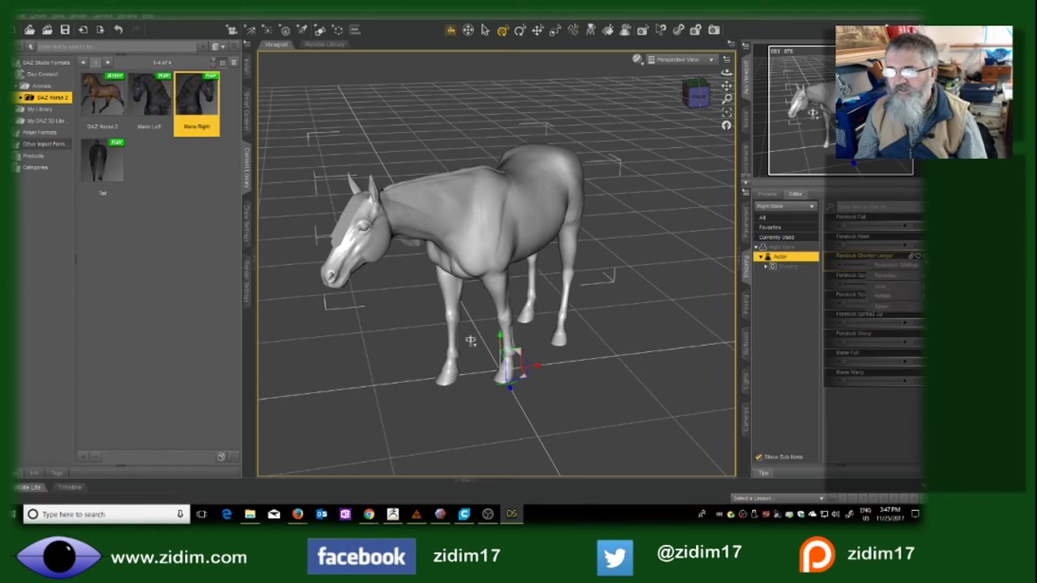
click(907, 265)
click(816, 277)
click(796, 353)
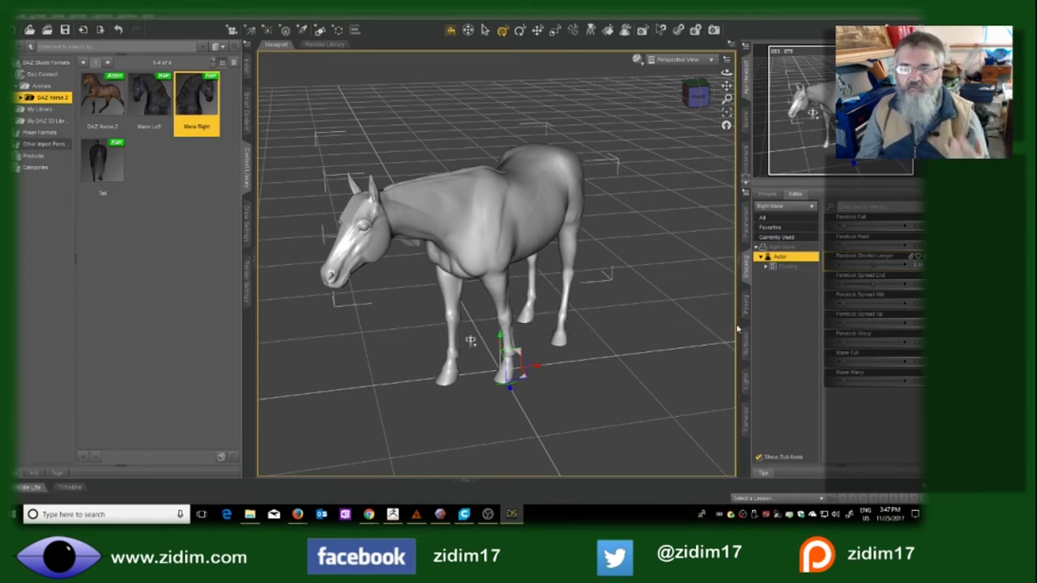
Select the horse and merge the Tail hair into the scene
double_click(104, 168)
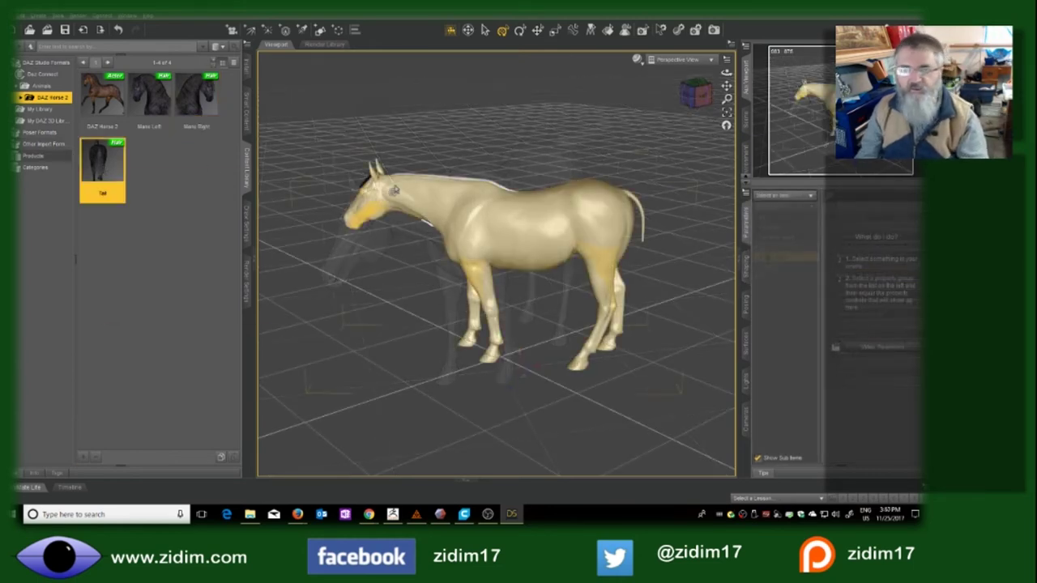
click(632, 204)
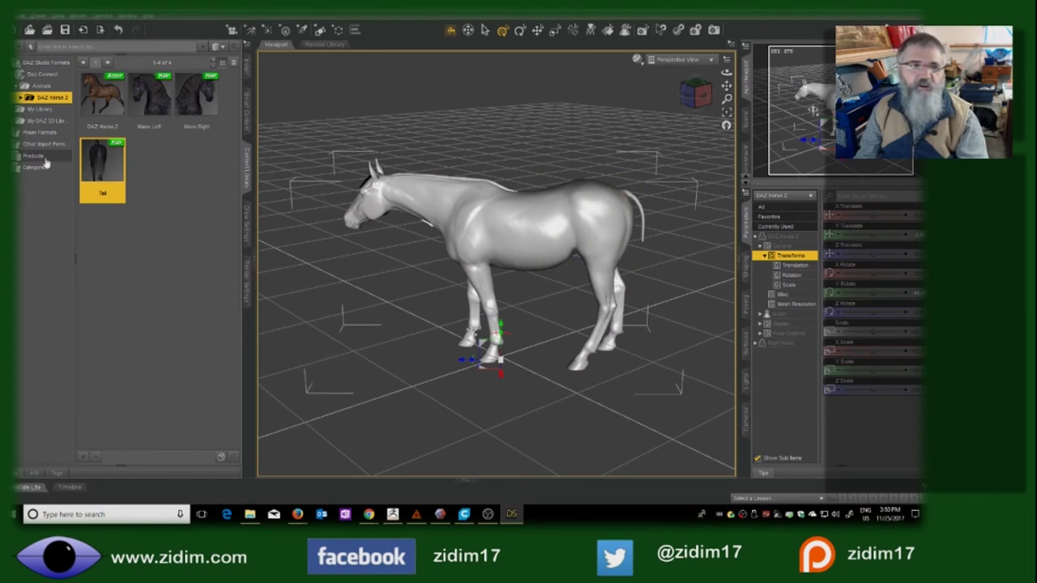
right_click(102, 163)
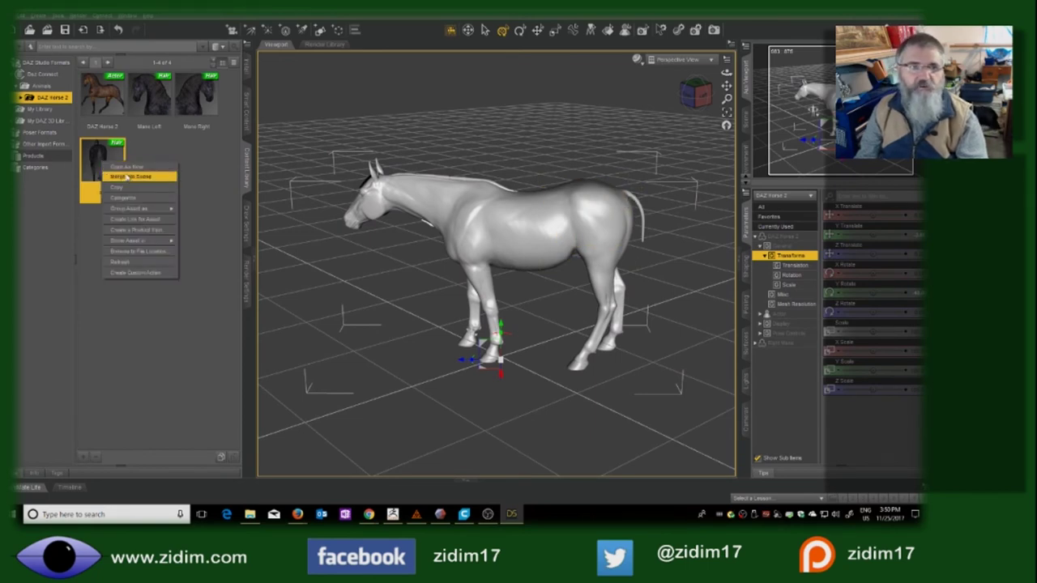
click(127, 178)
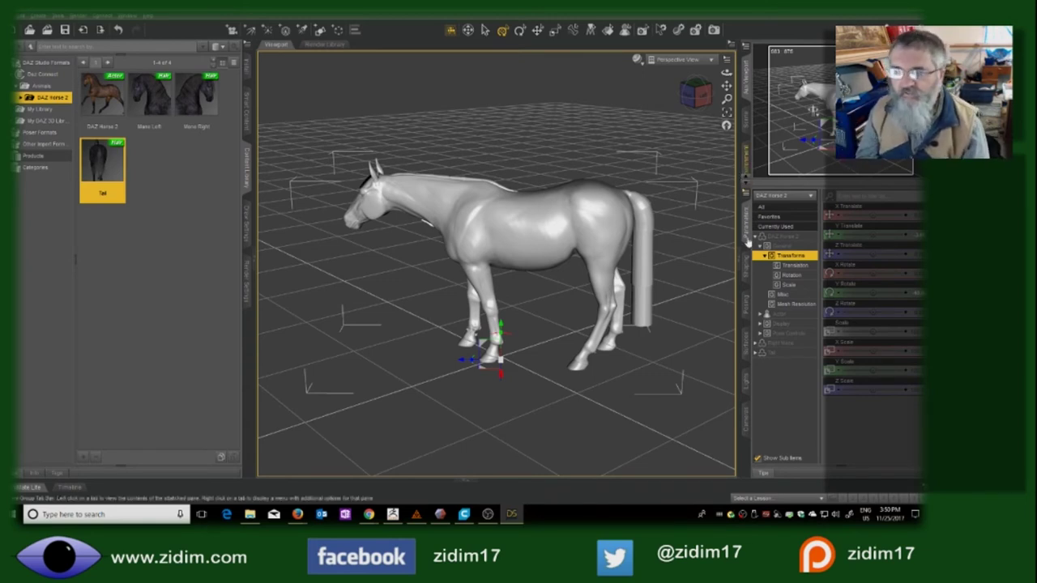
Select the Tail for shaping and try its Flare End and Splay Up Down morphs
click(777, 200)
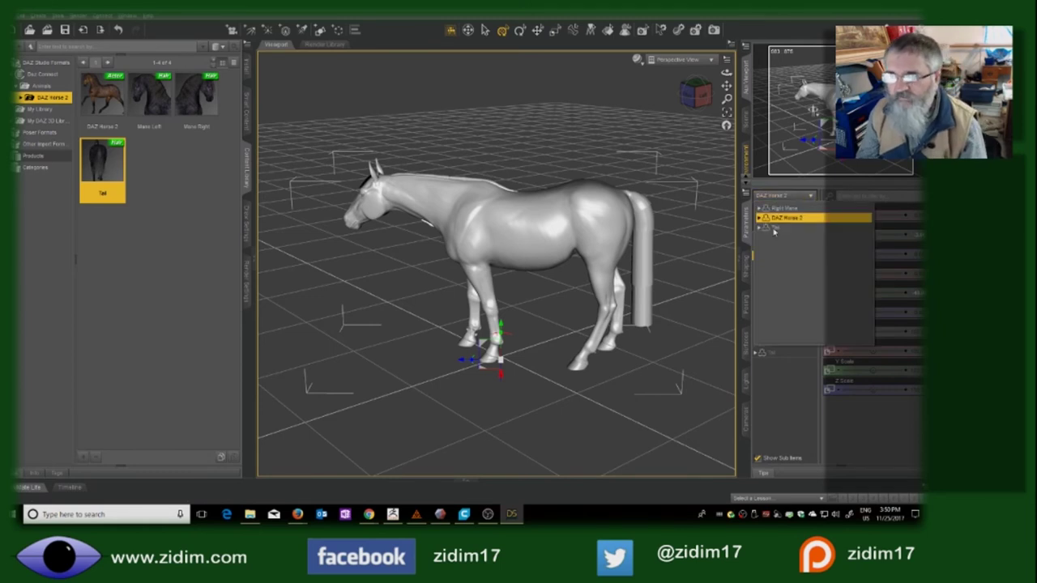
click(761, 228)
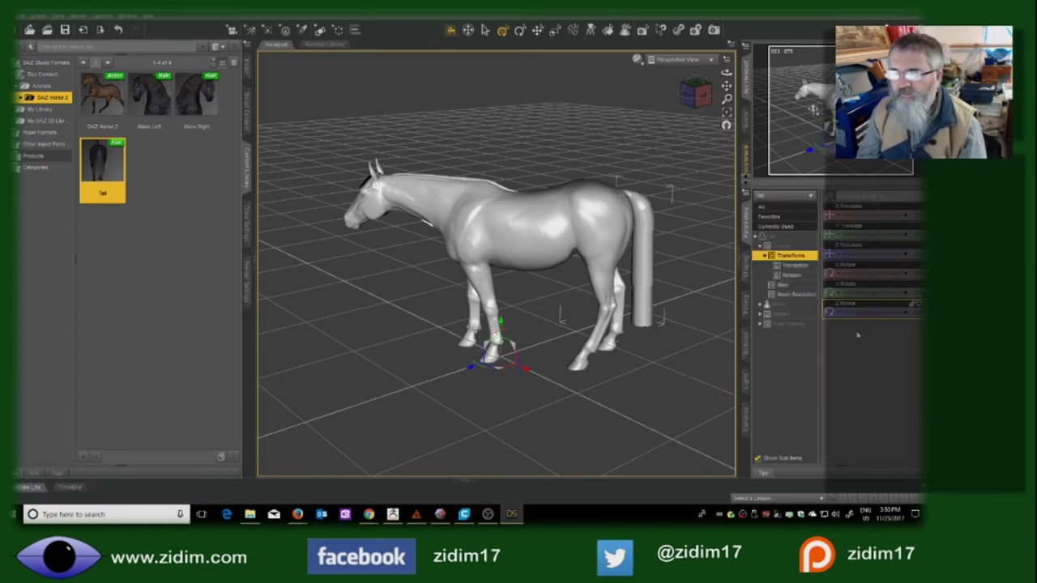
click(746, 268)
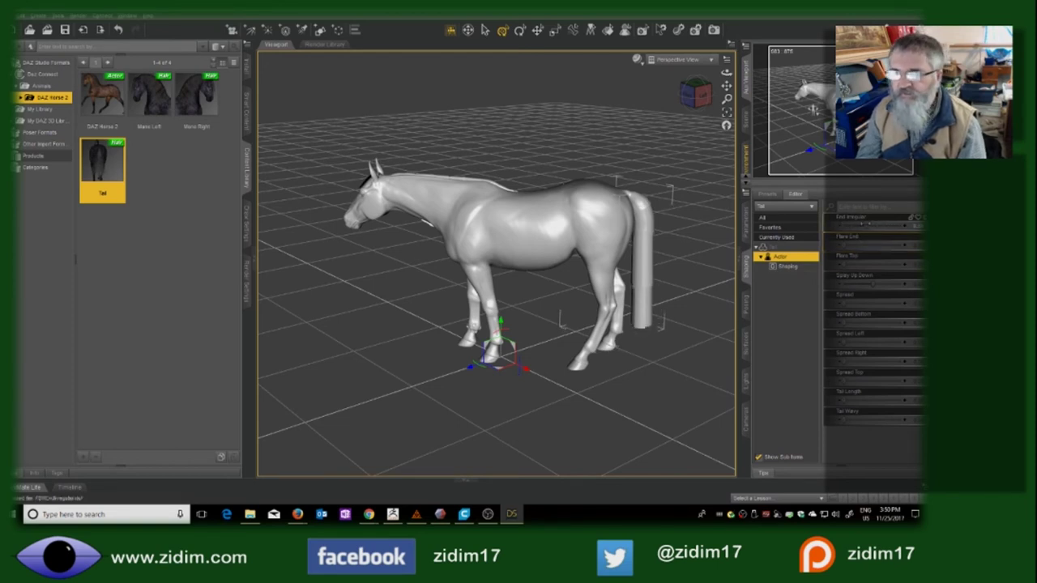
mouse_move(842, 245)
mouse_down()
mouse_move(871, 245)
mouse_move(843, 244)
mouse_up()
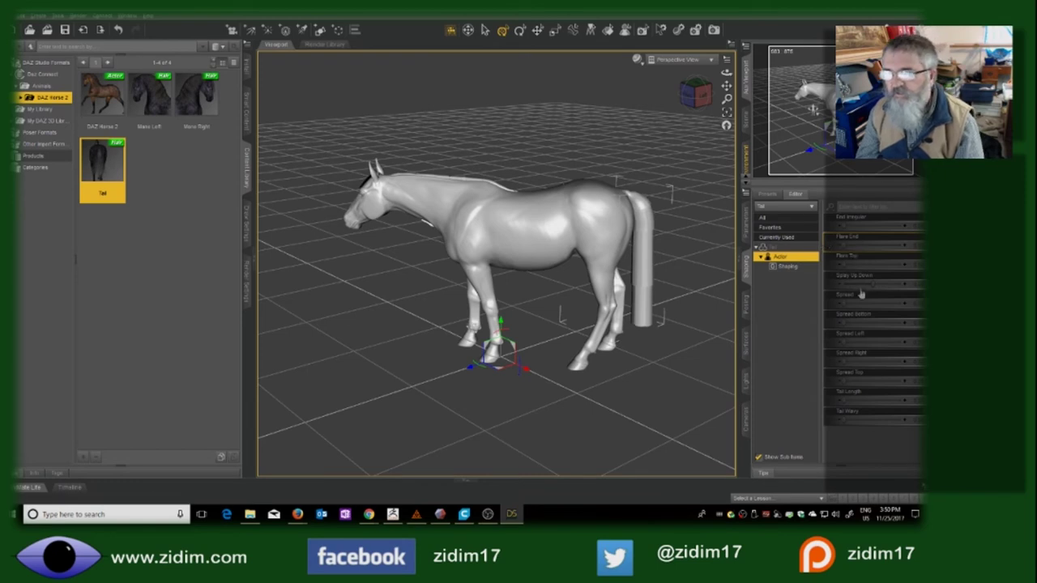
mouse_move(860, 284)
mouse_down()
mouse_move(894, 285)
mouse_move(871, 299)
mouse_up()
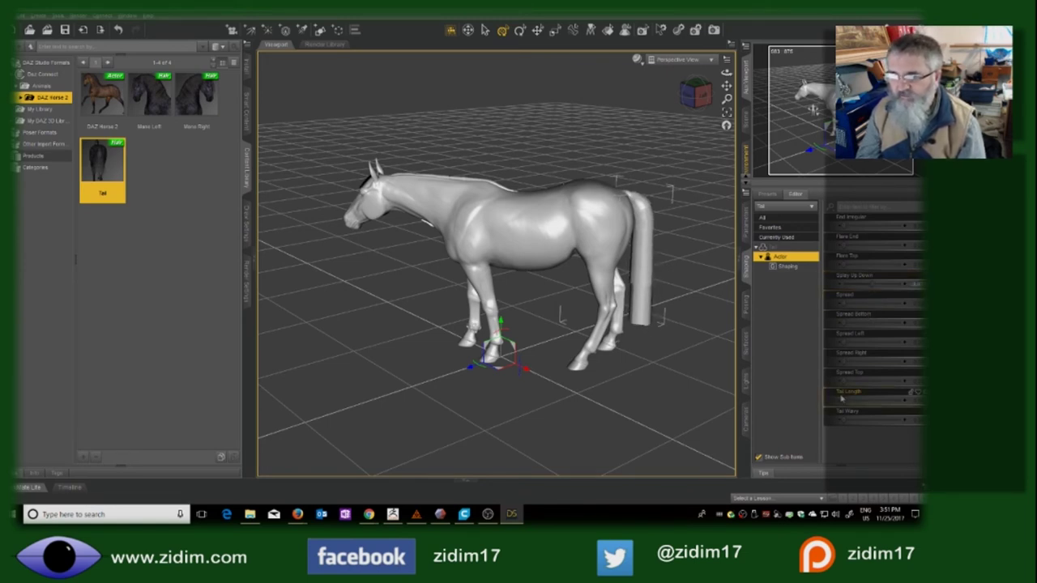
Turn off the limits of the Tail Length parameter, shorten the tail, and check the horse from the front
click(911, 392)
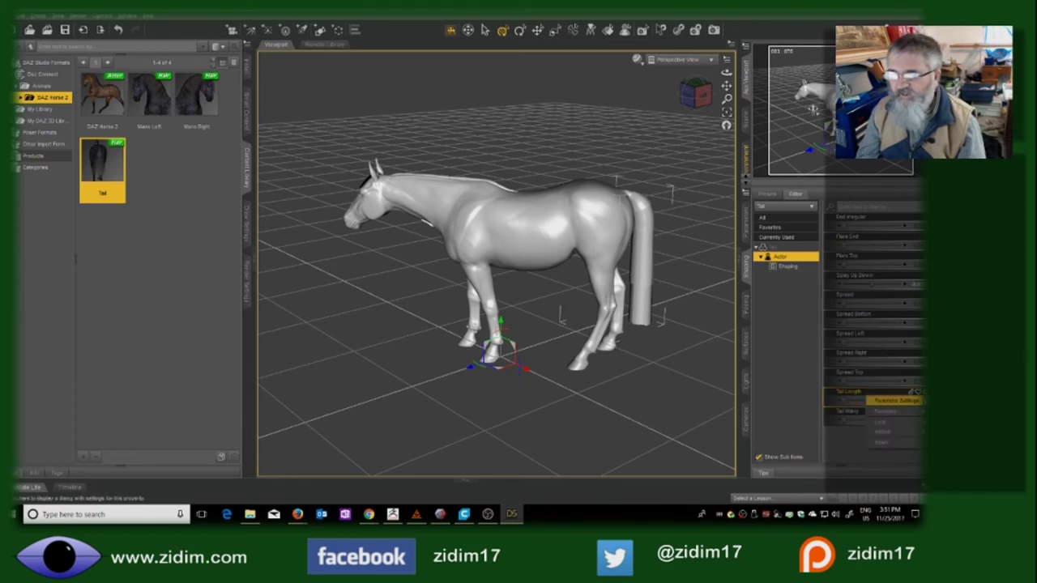
click(894, 401)
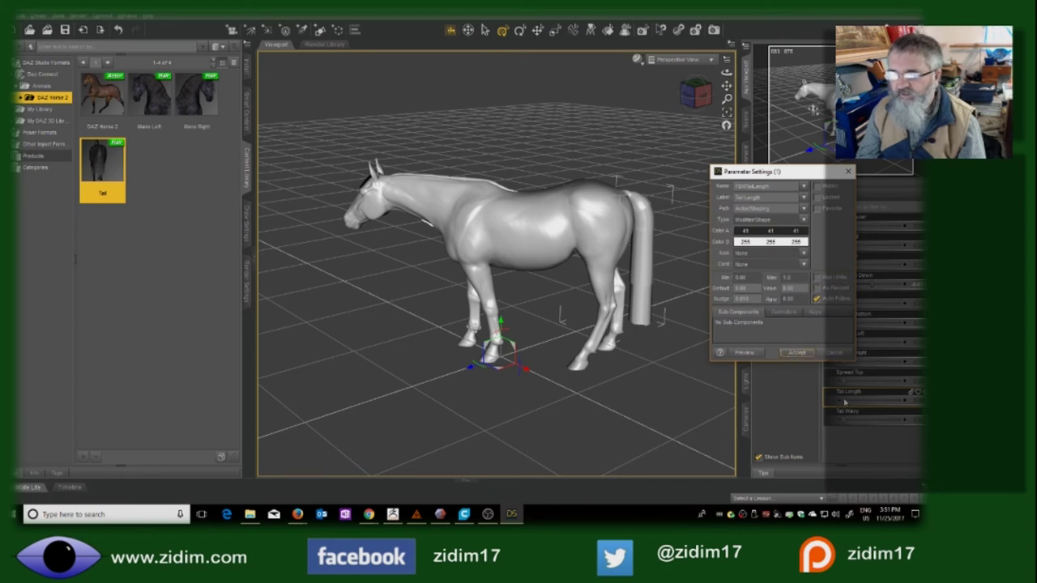
click(797, 354)
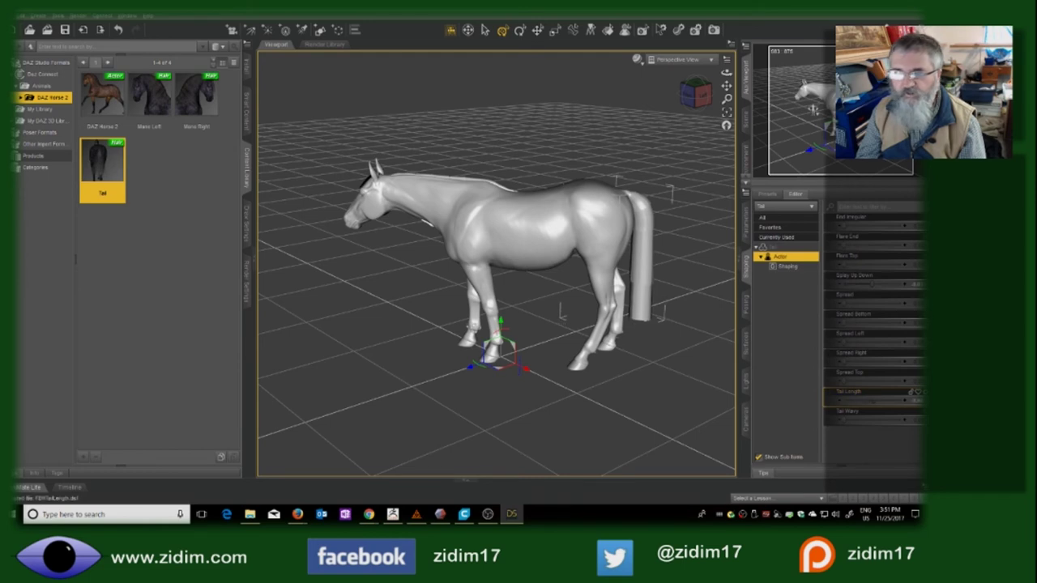
drag(871, 395, 846, 395)
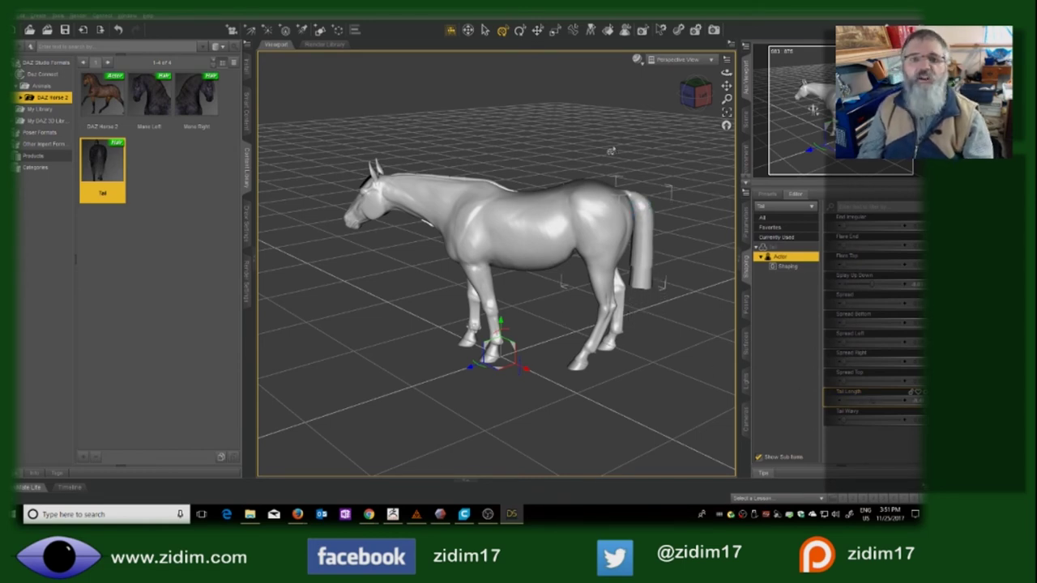
drag(698, 95, 470, 320)
drag(686, 100, 688, 97)
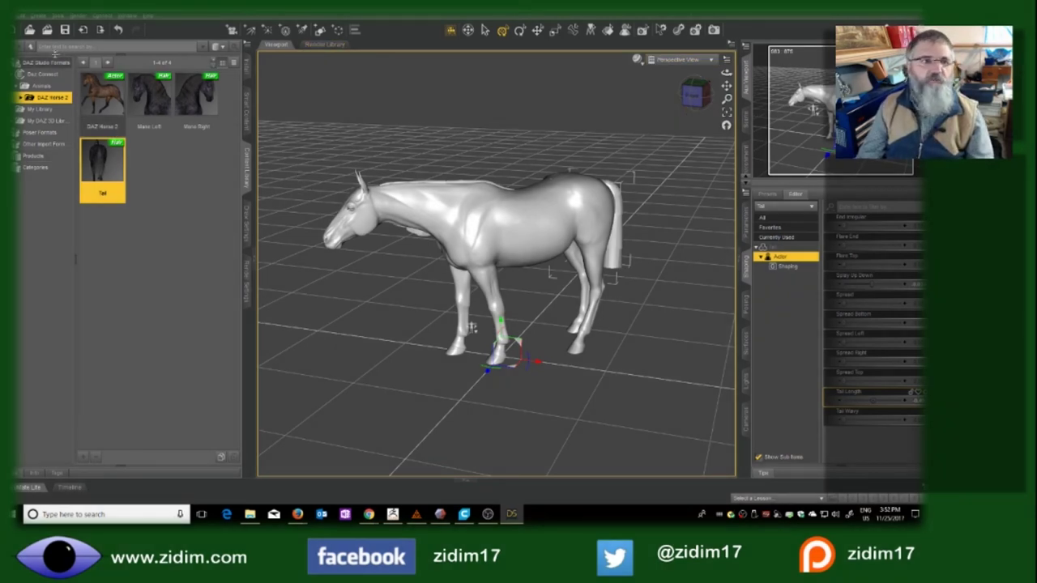
Start a Wavefront Object export to the Horses folder, reusing the file name Horse Nov 25 2017.obj as a base
click(20, 15)
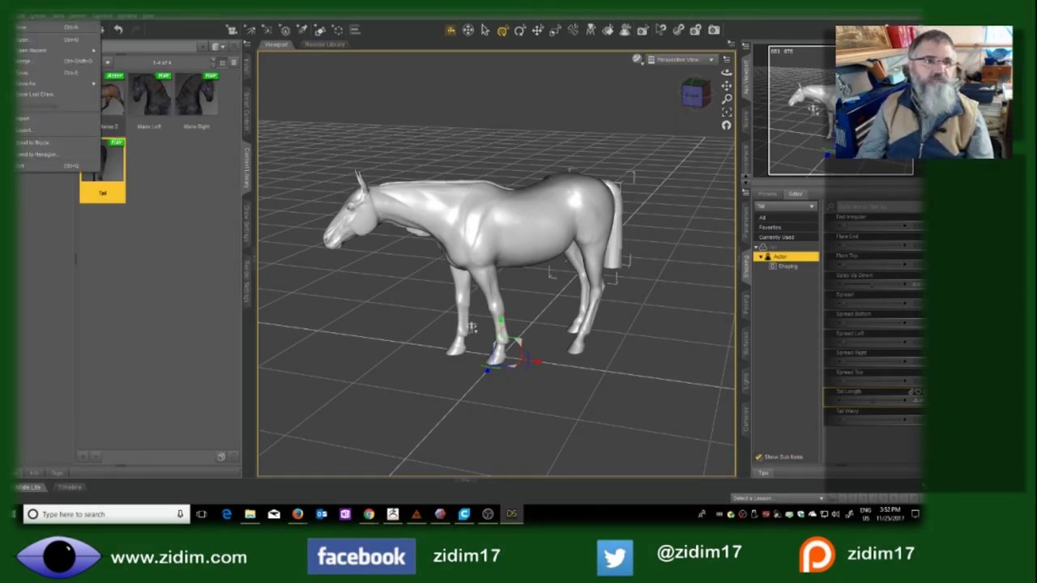
click(32, 131)
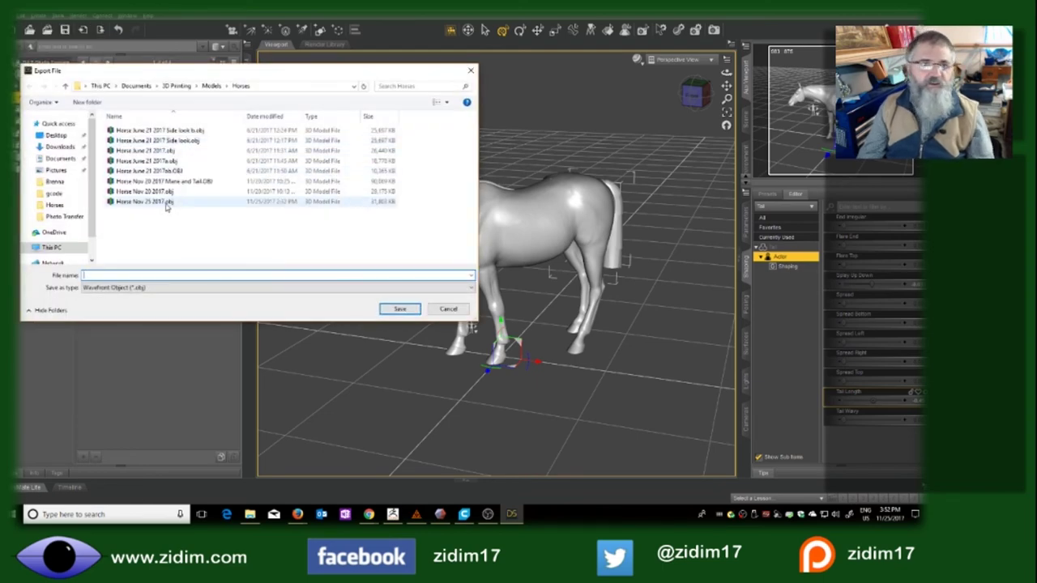
click(164, 200)
click(127, 275)
click(130, 275)
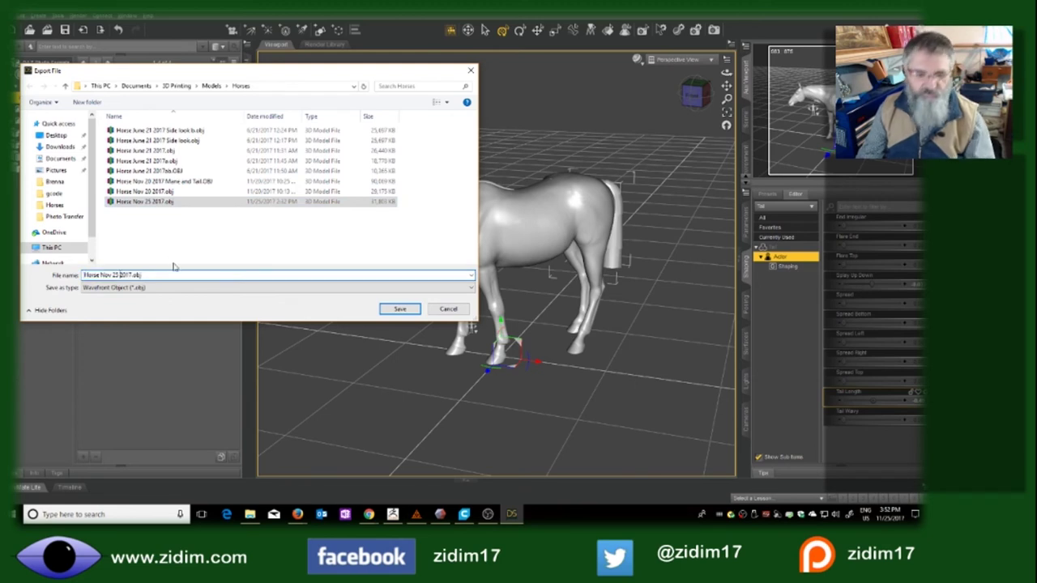
text(2)
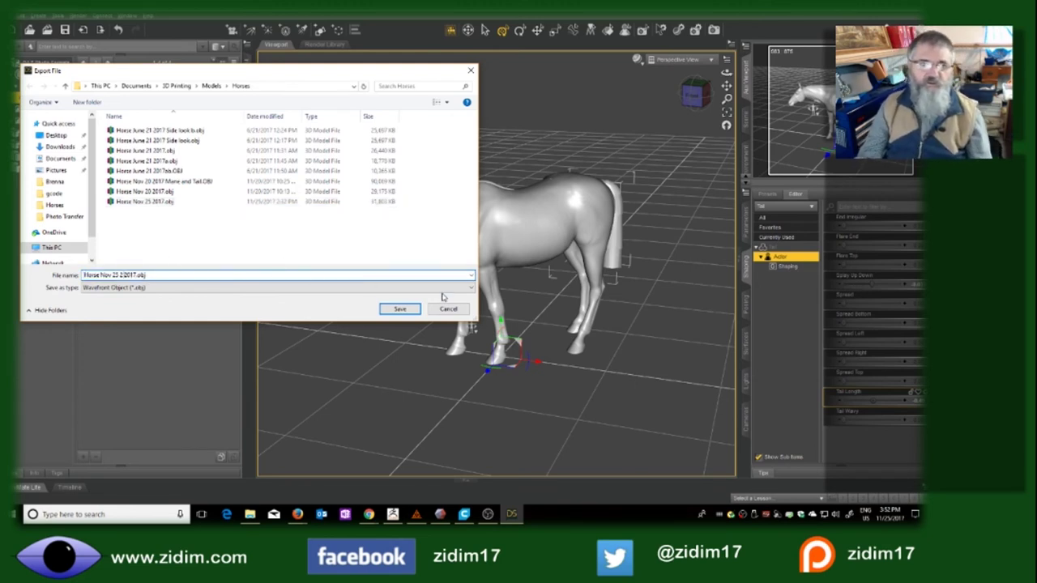
key(BackSpace)
key(BackSpace)
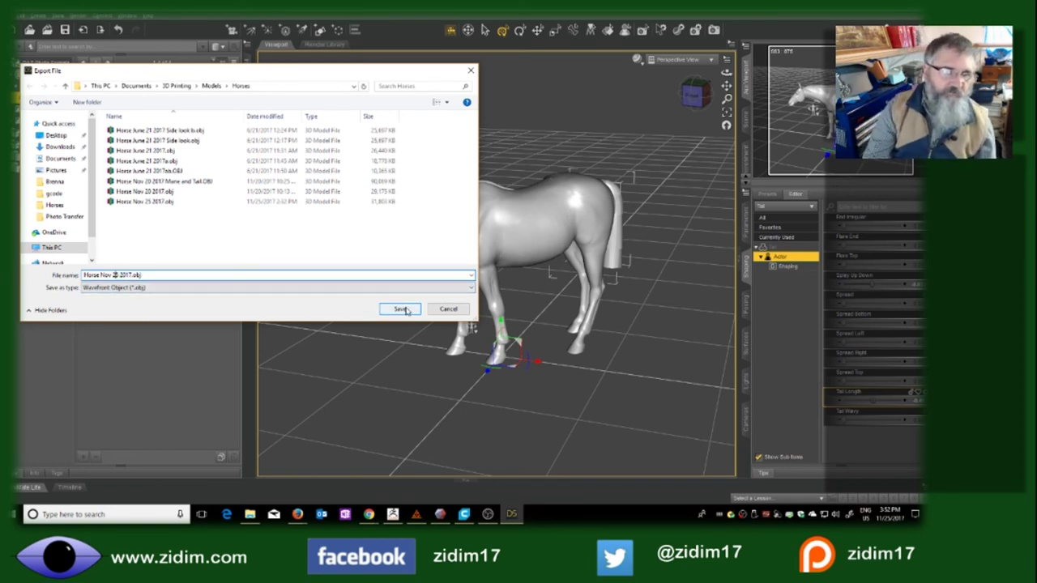
Insert 2 after the word Horse in the export file name and save the file
key(ctrl+Left)
key(ctrl+Left)
text(2)
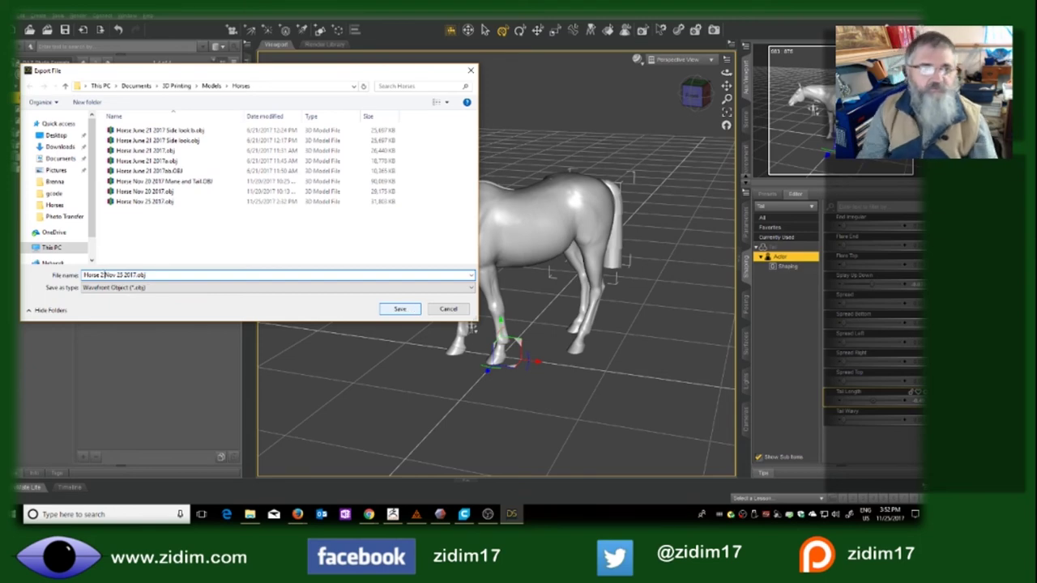
click(408, 314)
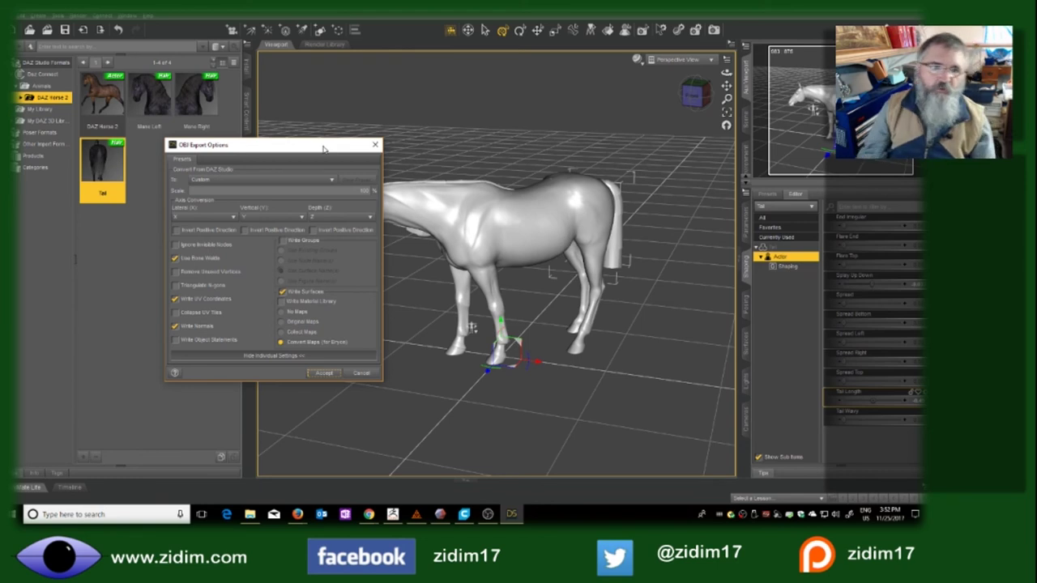
Accept the Custom OBJ export options with Use Bone Welds, Write UV Coordinates, Write Normals and Write Surfaces enabled
click(201, 257)
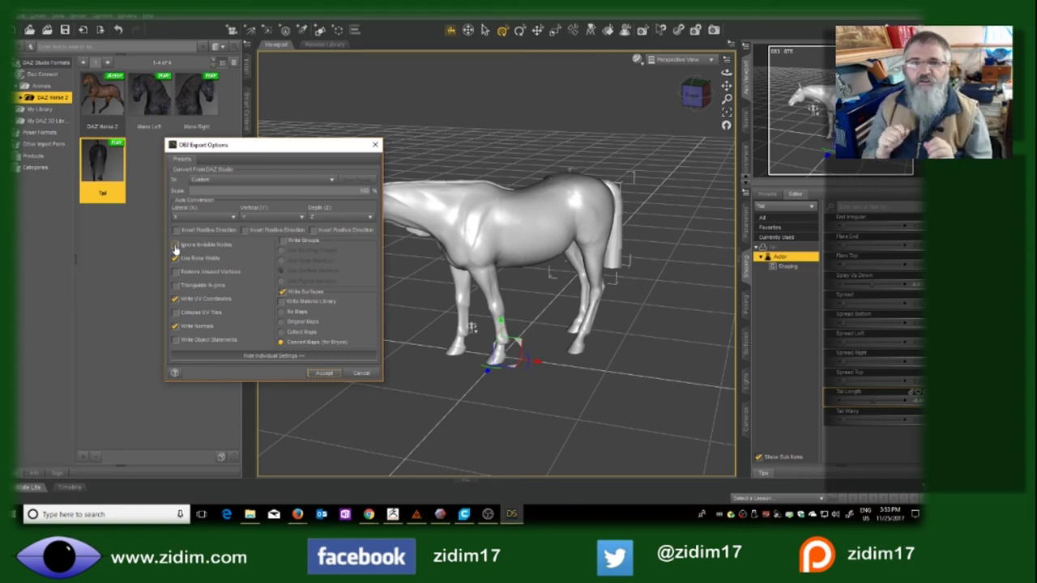
drag(257, 150, 173, 168)
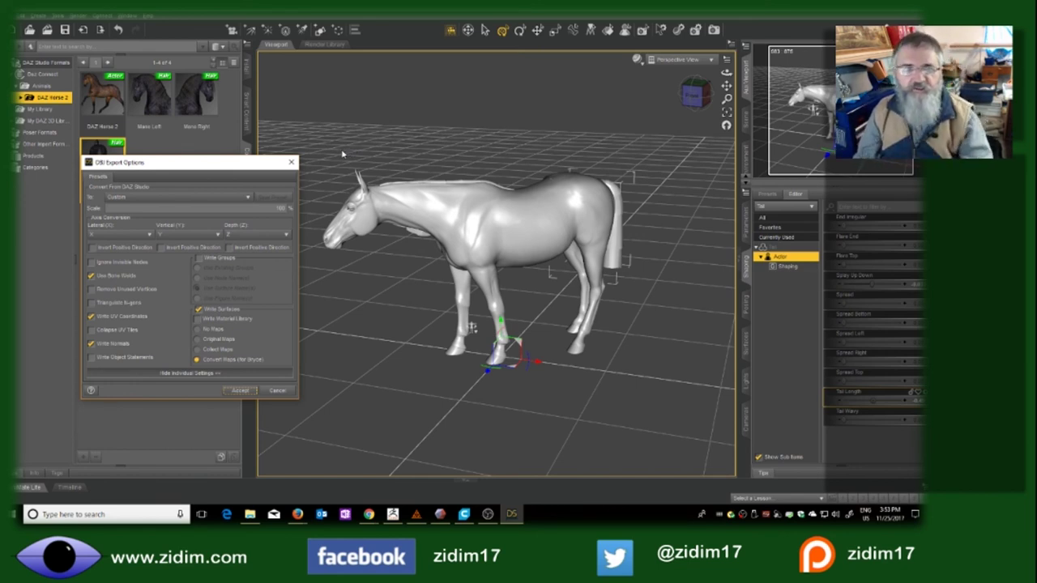
click(91, 276)
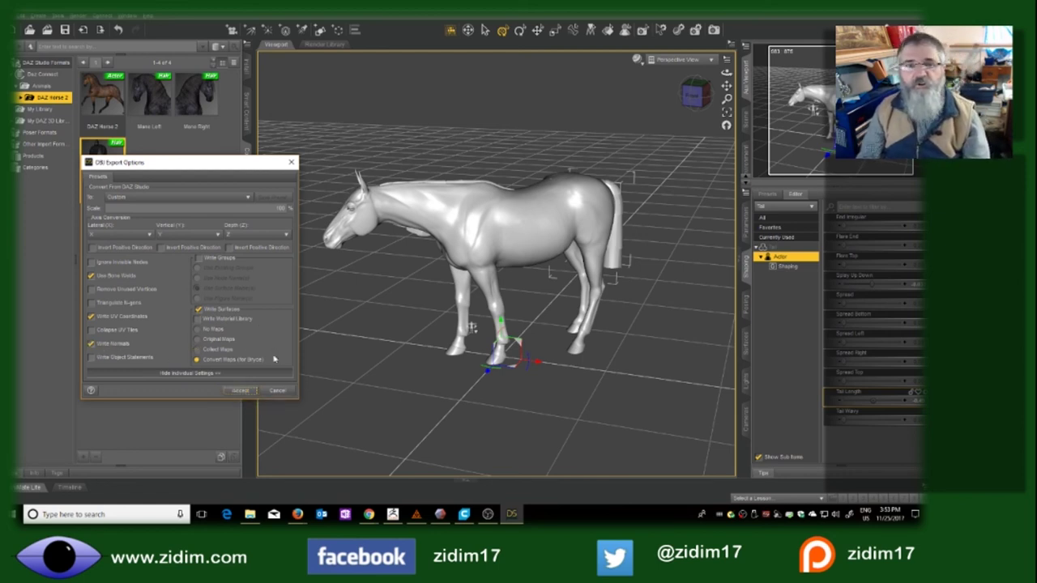
click(240, 390)
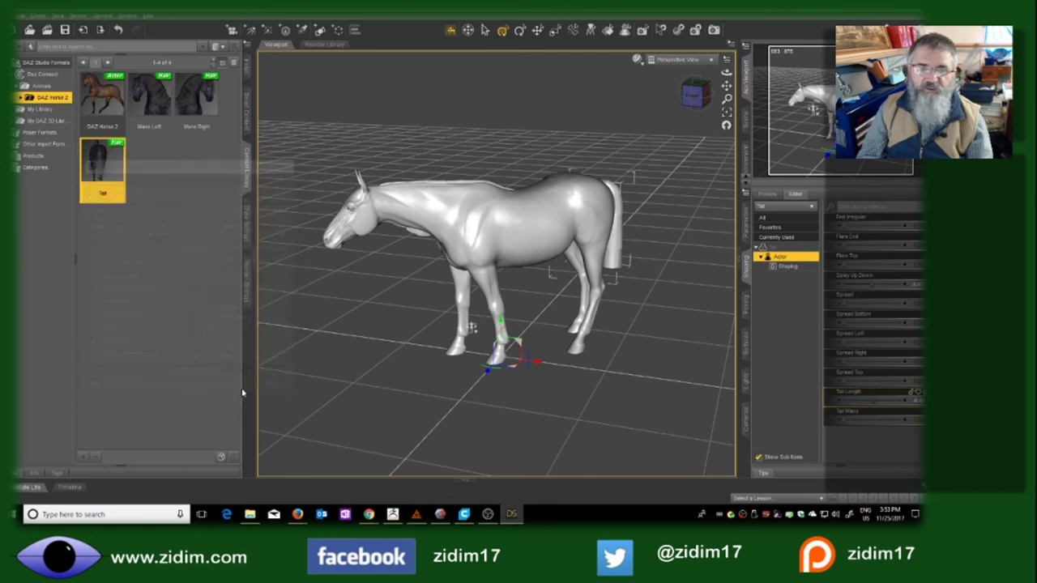